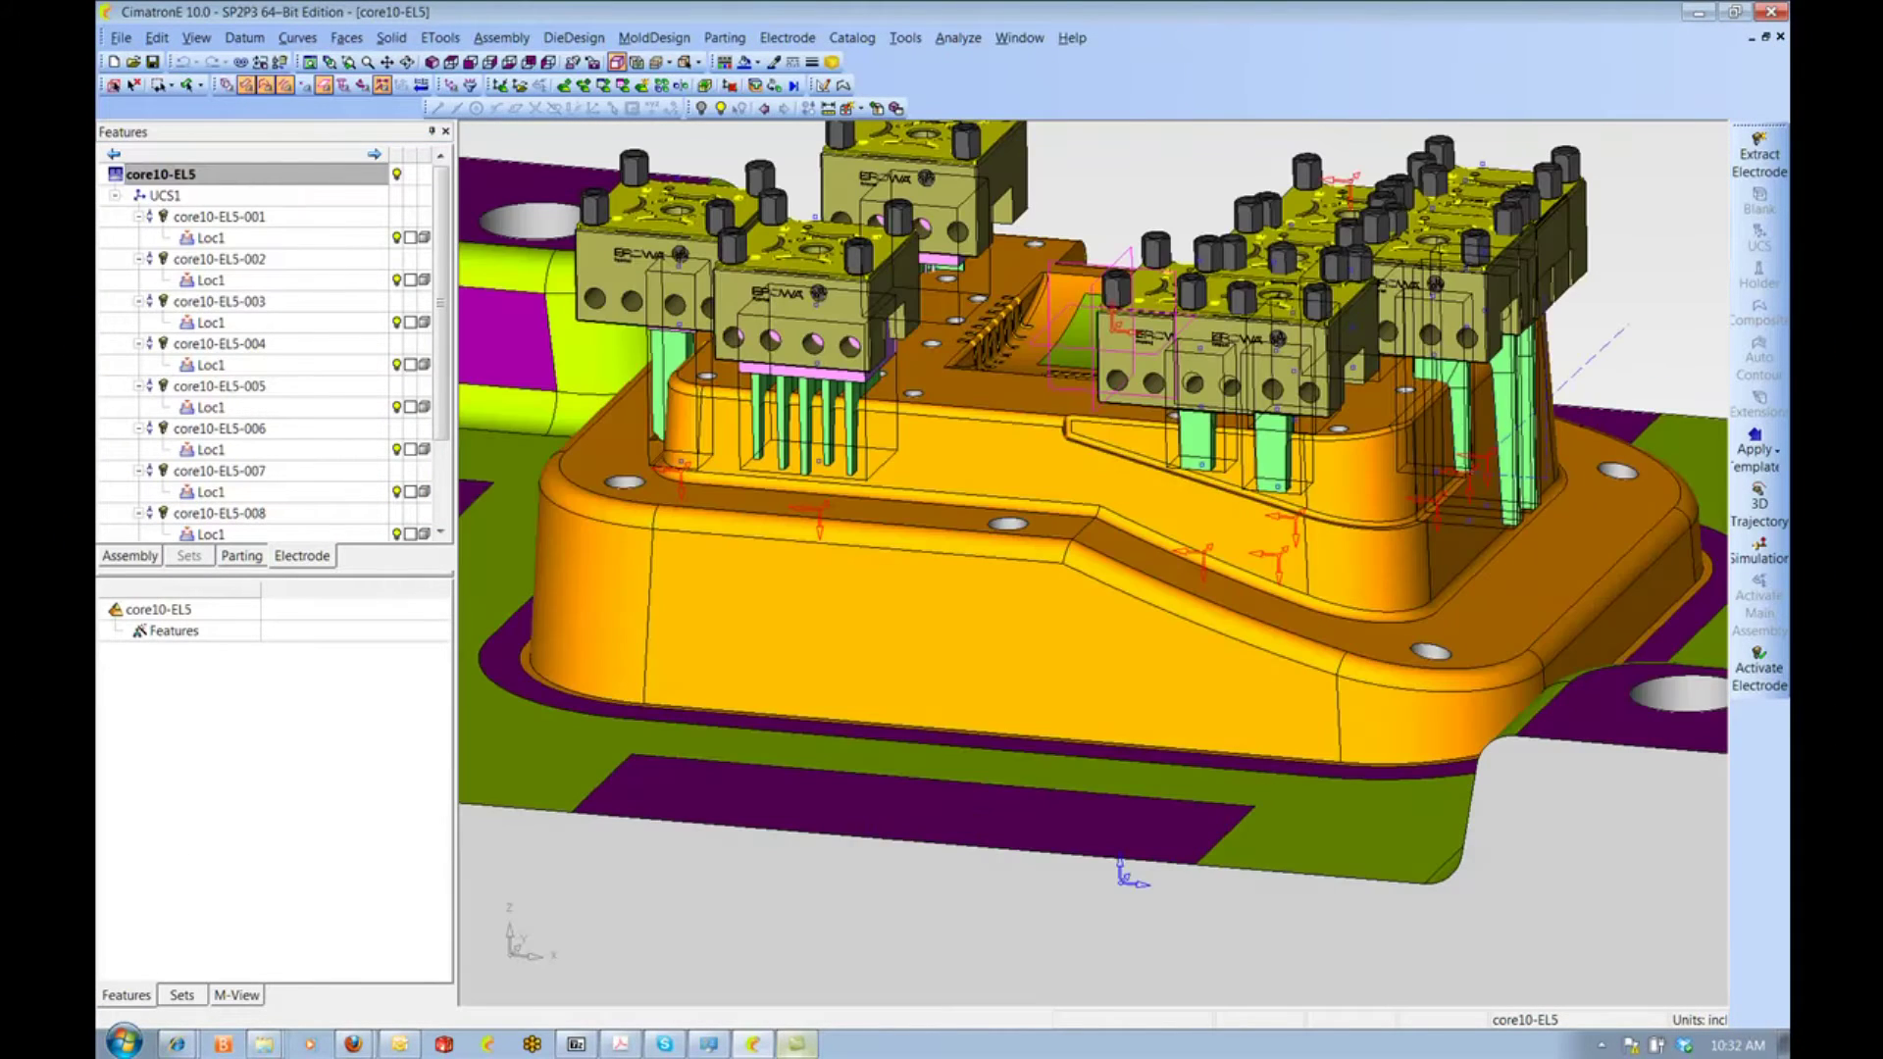
- Simulate all electrodes, not just marked ones, withdrawing fully from the core block and returning
{"action": "mouse_move", "coordinate": [1015, 427]}
{"action": "middle_mouse_down"}
{"action": "mouse_move", "coordinate": [1059, 491]}
{"action": "mouse_move", "coordinate": [1100, 500]}
{"action": "middle_mouse_up"}
{"action": "scroll", "coordinate": [1062, 485], "scroll_direction": "down", "scroll_amount": 2}
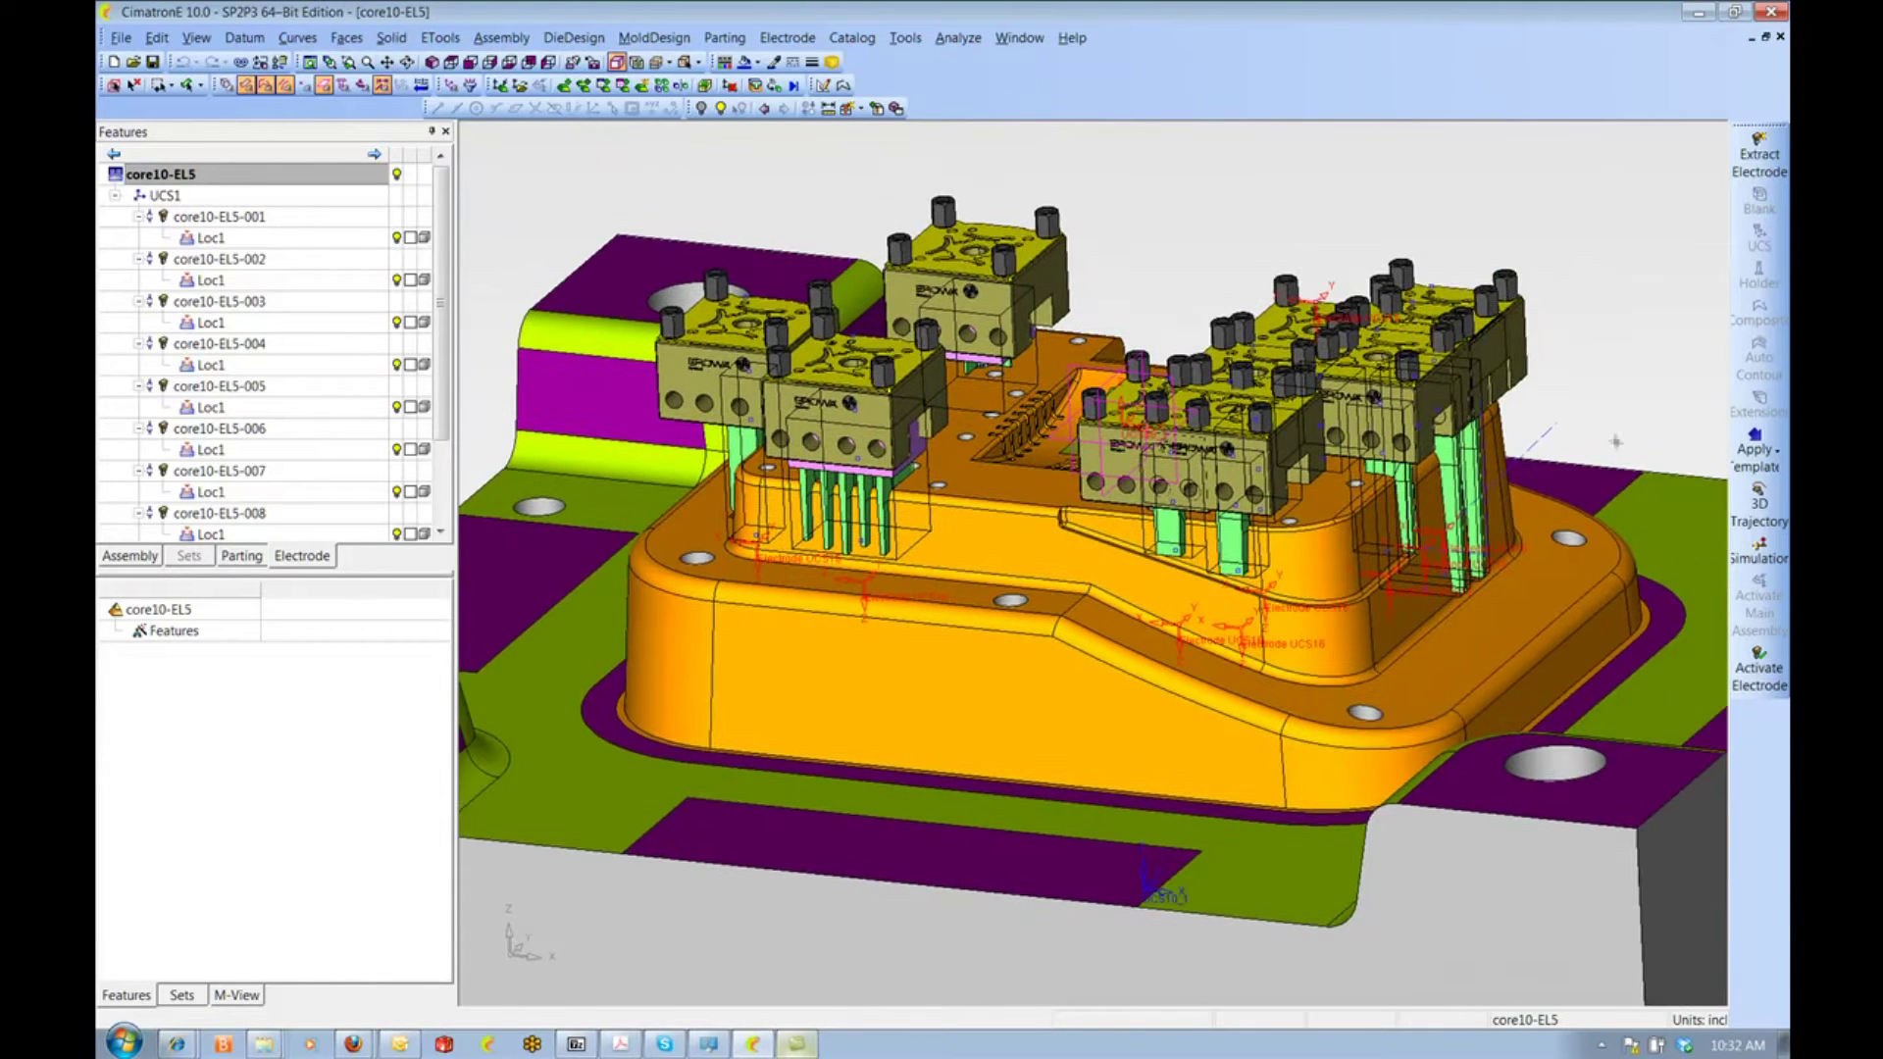
{"action": "left_click", "coordinate": [1760, 508]}
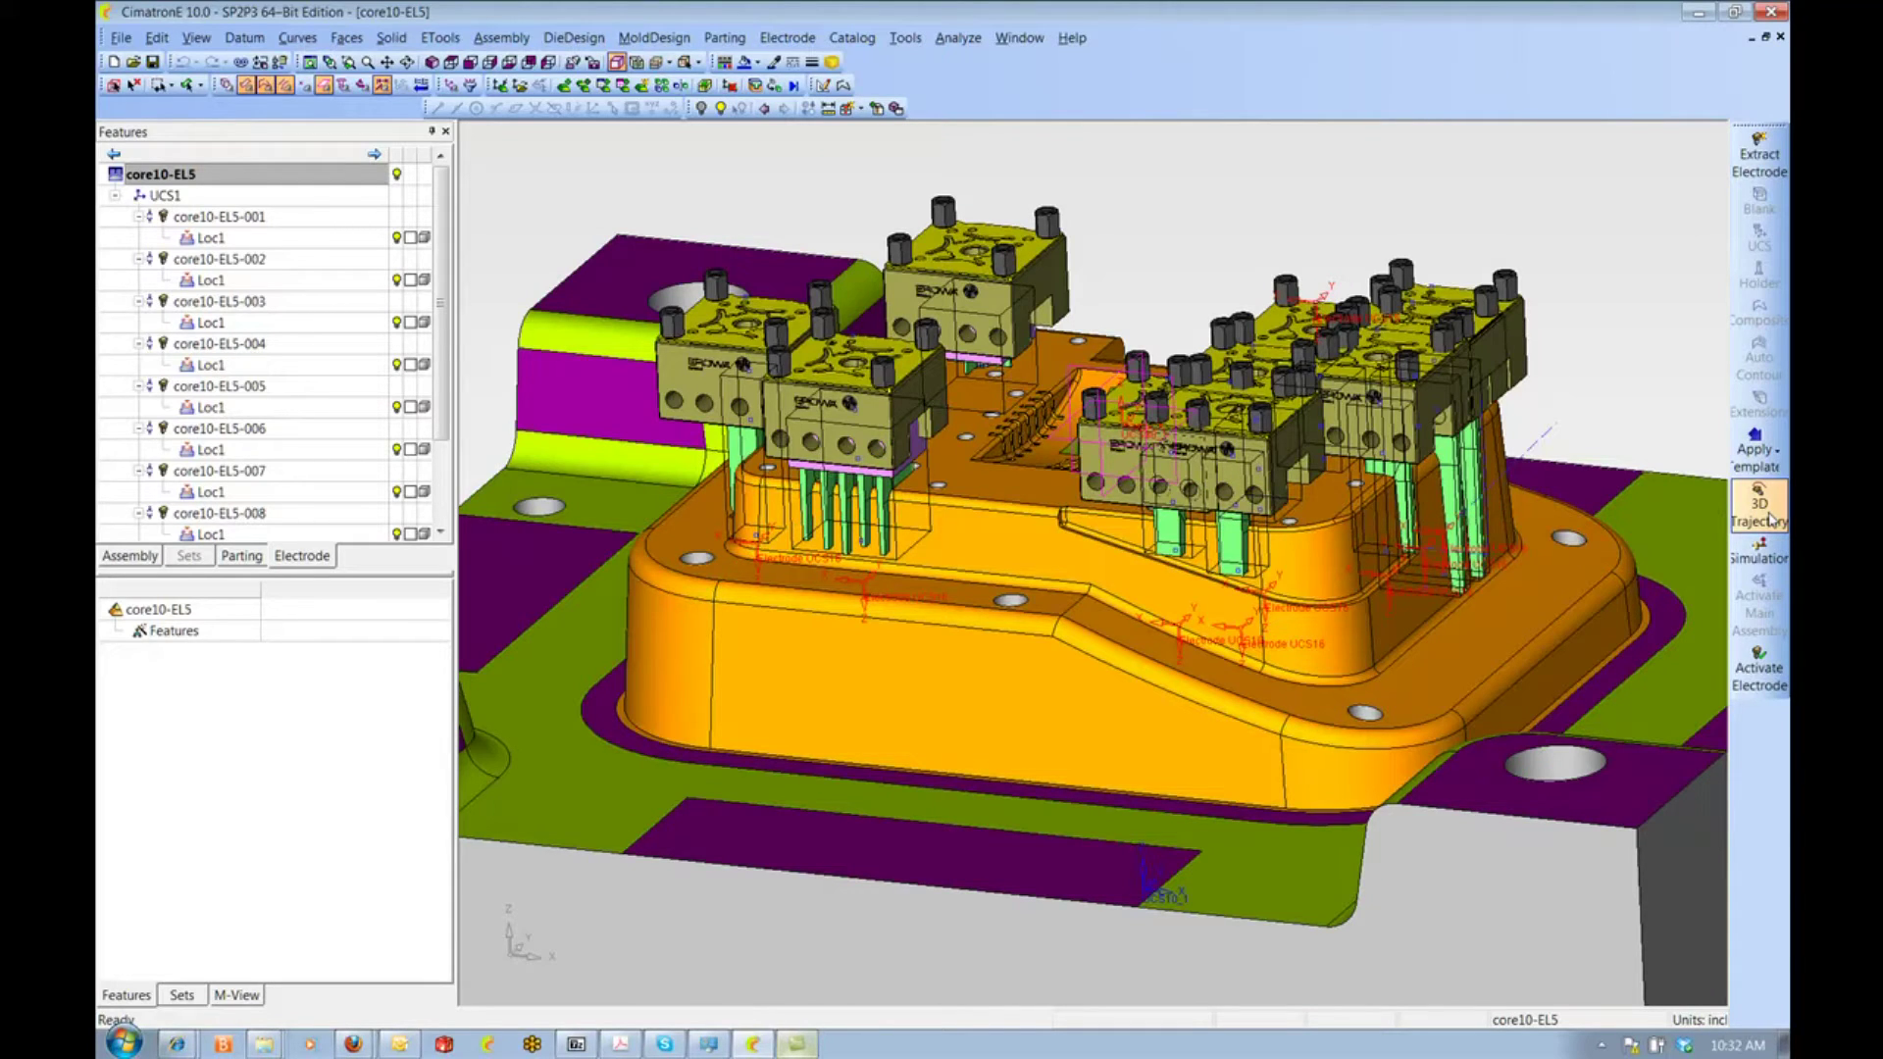
{"action": "left_click", "coordinate": [1760, 557]}
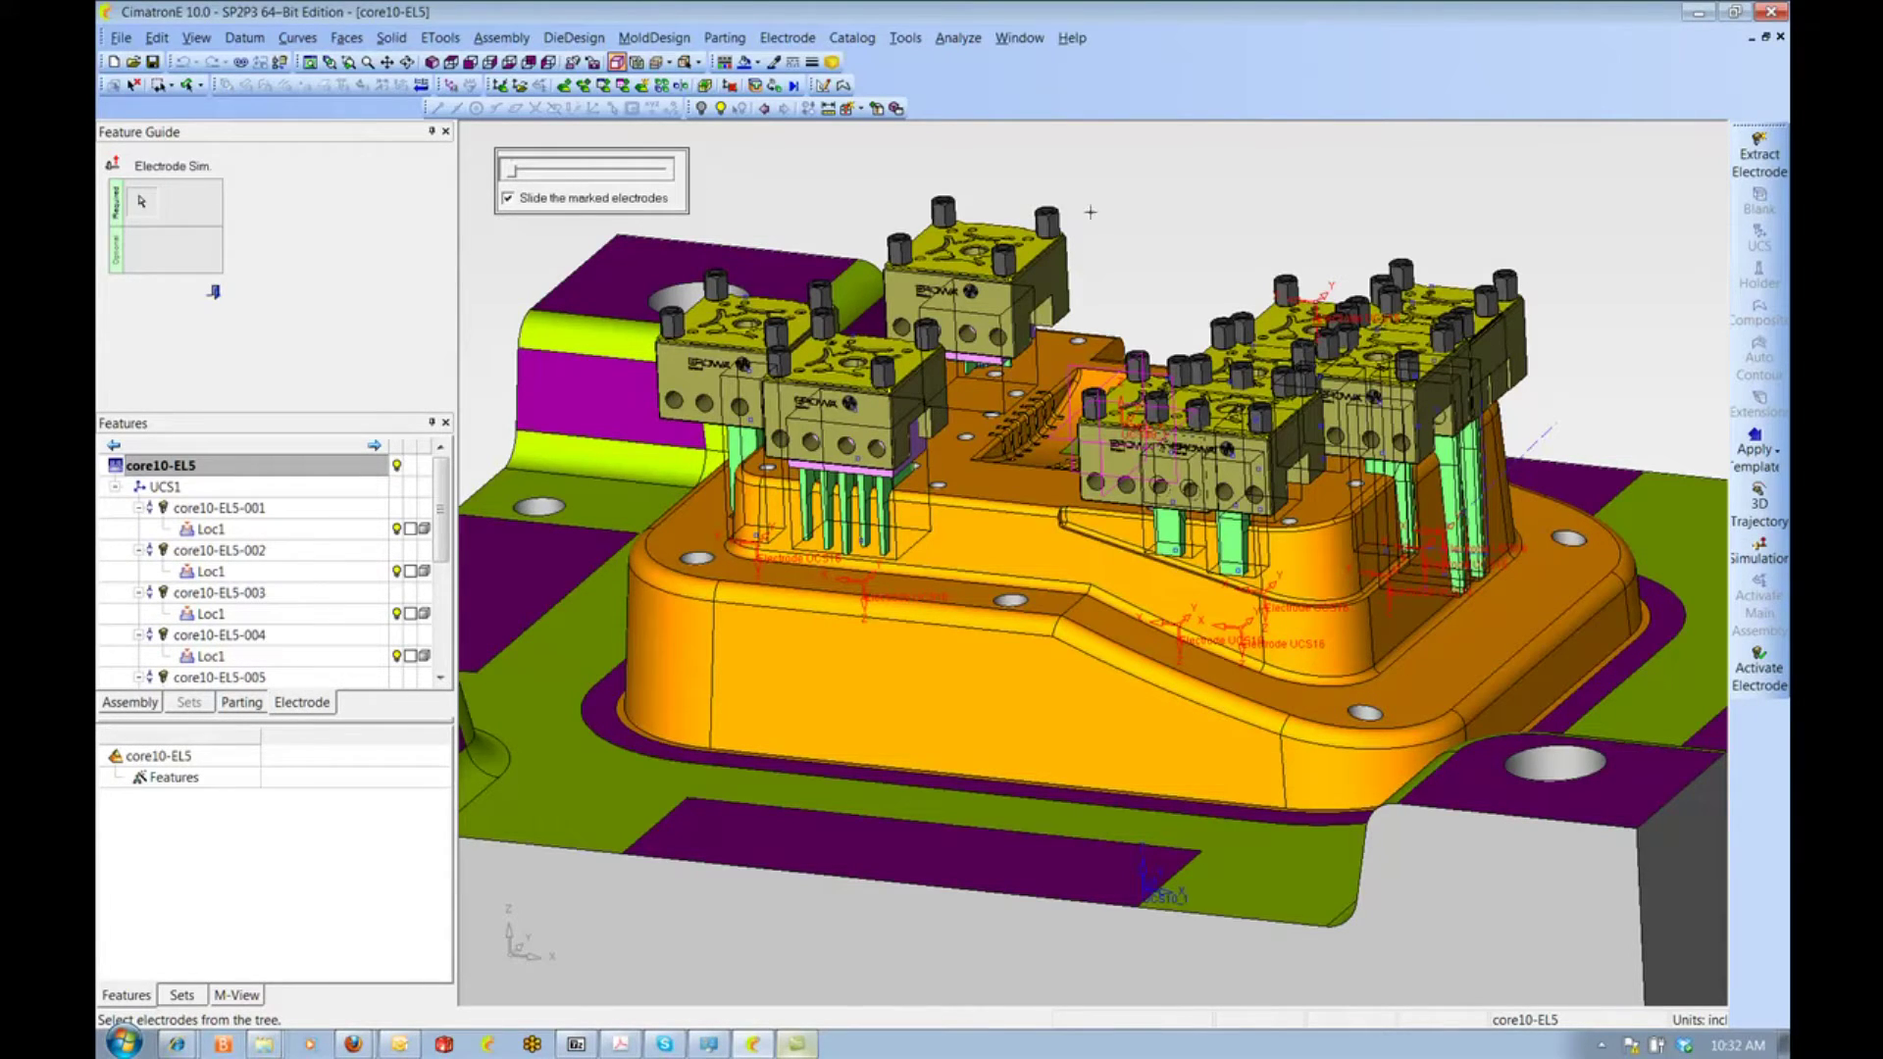
{"action": "mouse_move", "coordinate": [1189, 293]}
{"action": "middle_mouse_down"}
{"action": "mouse_move", "coordinate": [1195, 529]}
{"action": "mouse_move", "coordinate": [1119, 617]}
{"action": "mouse_move", "coordinate": [1298, 527]}
{"action": "mouse_move", "coordinate": [1213, 430]}
{"action": "mouse_move", "coordinate": [1221, 353]}
{"action": "middle_mouse_up"}
{"action": "scroll", "coordinate": [1298, 526], "scroll_direction": "up", "scroll_amount": 3}
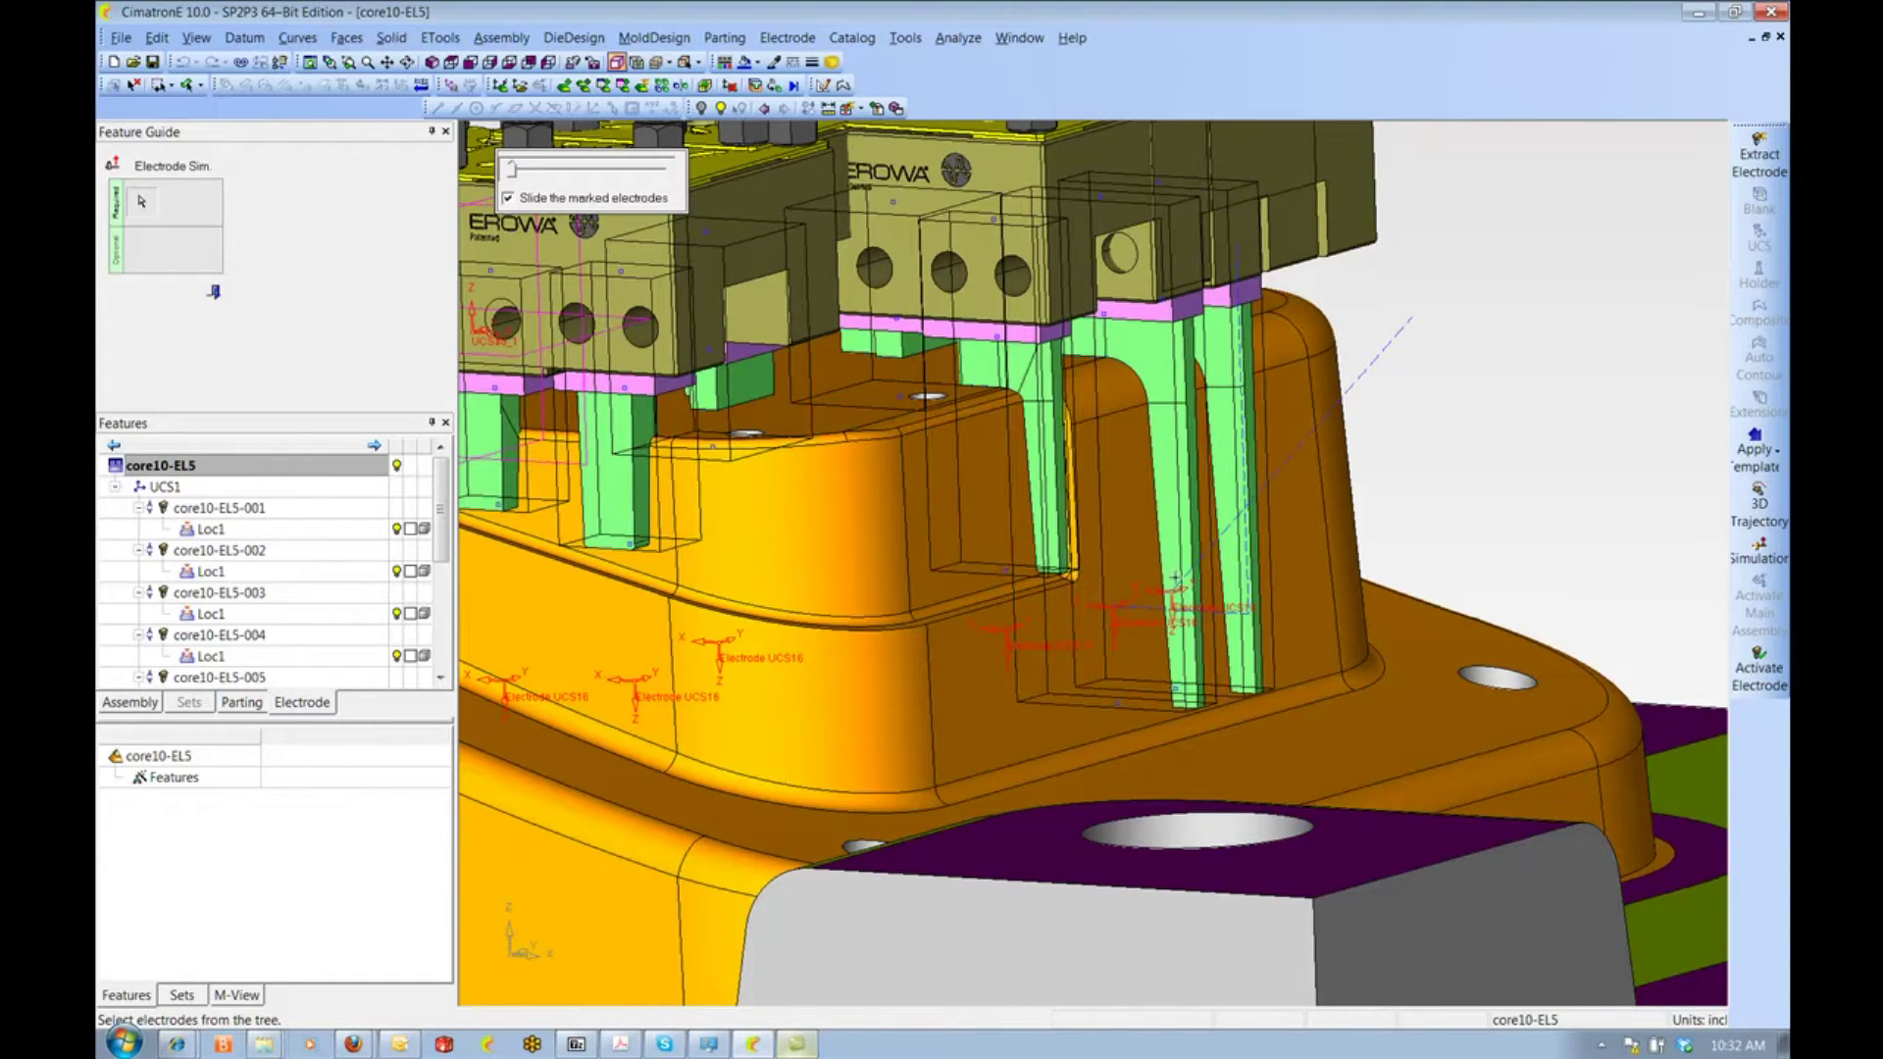
{"action": "left_click", "coordinate": [509, 199]}
{"action": "left_click", "coordinate": [513, 177]}
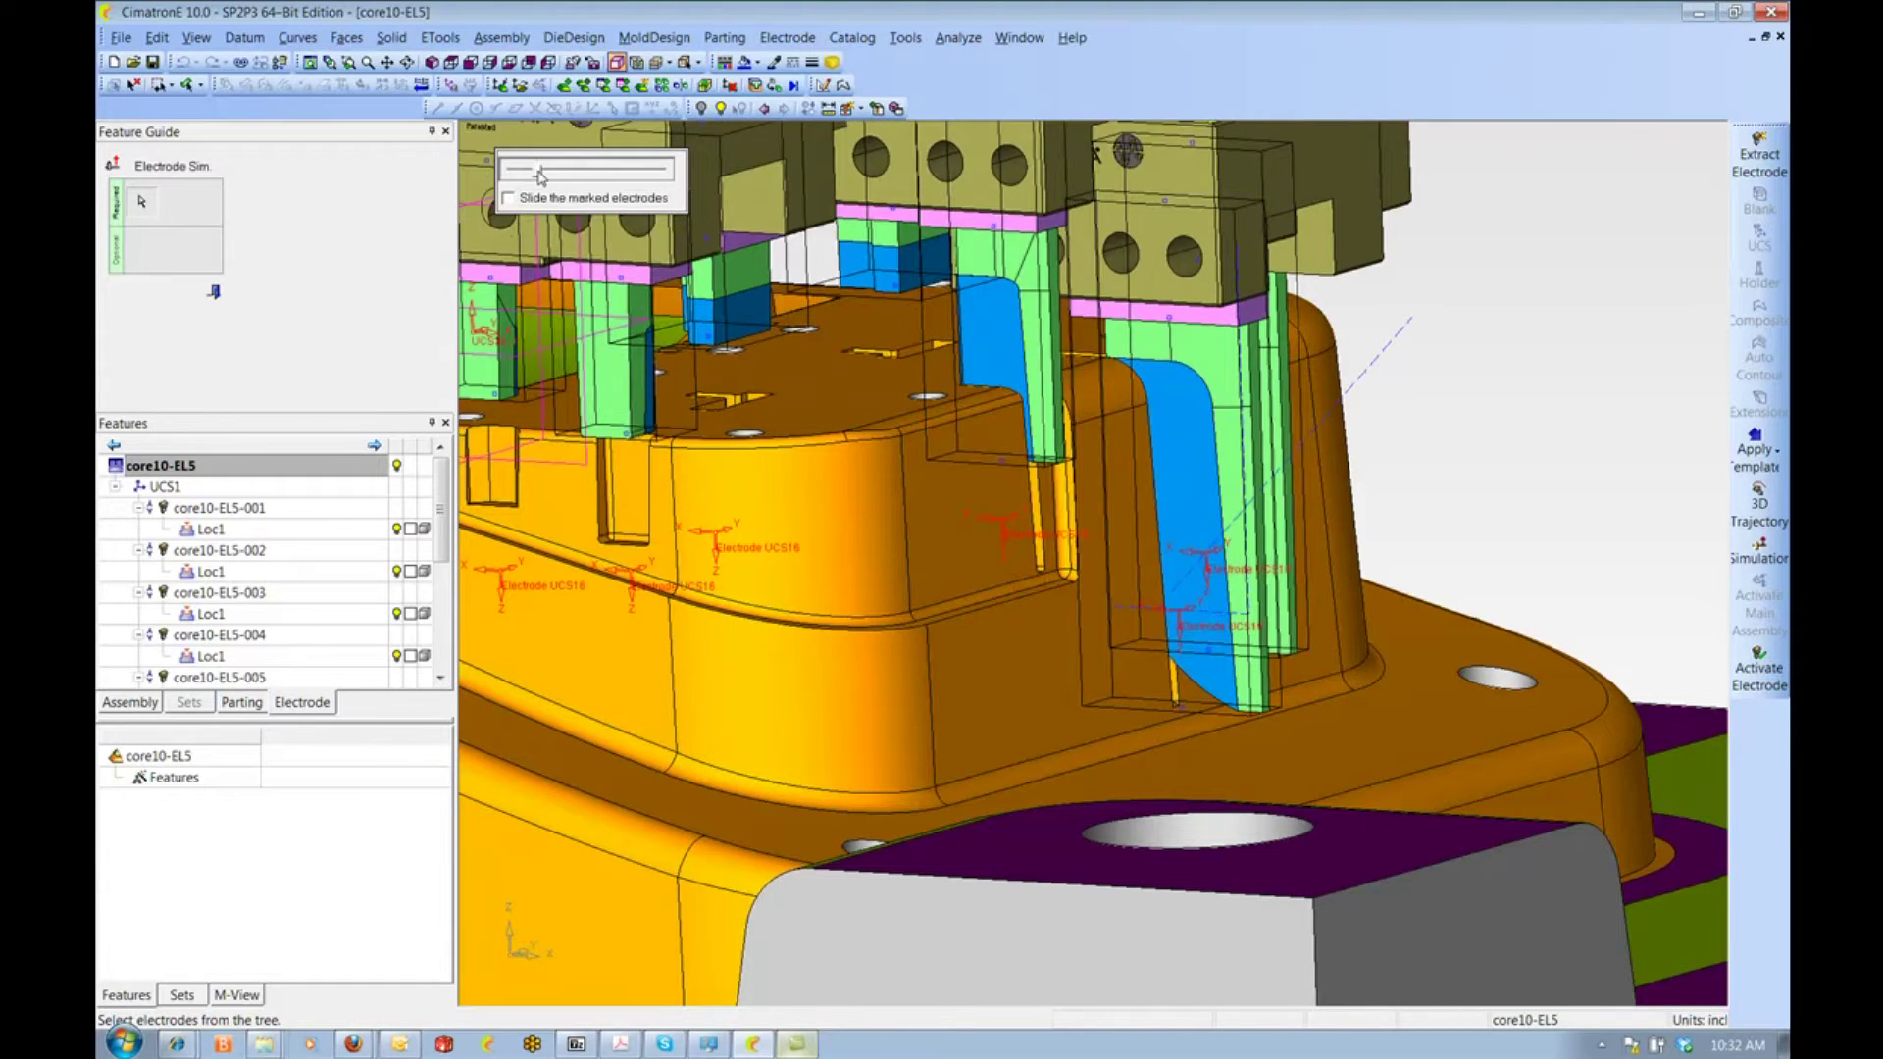
{"action": "left_click_drag", "start_coordinate": [541, 178], "coordinate": [670, 178]}
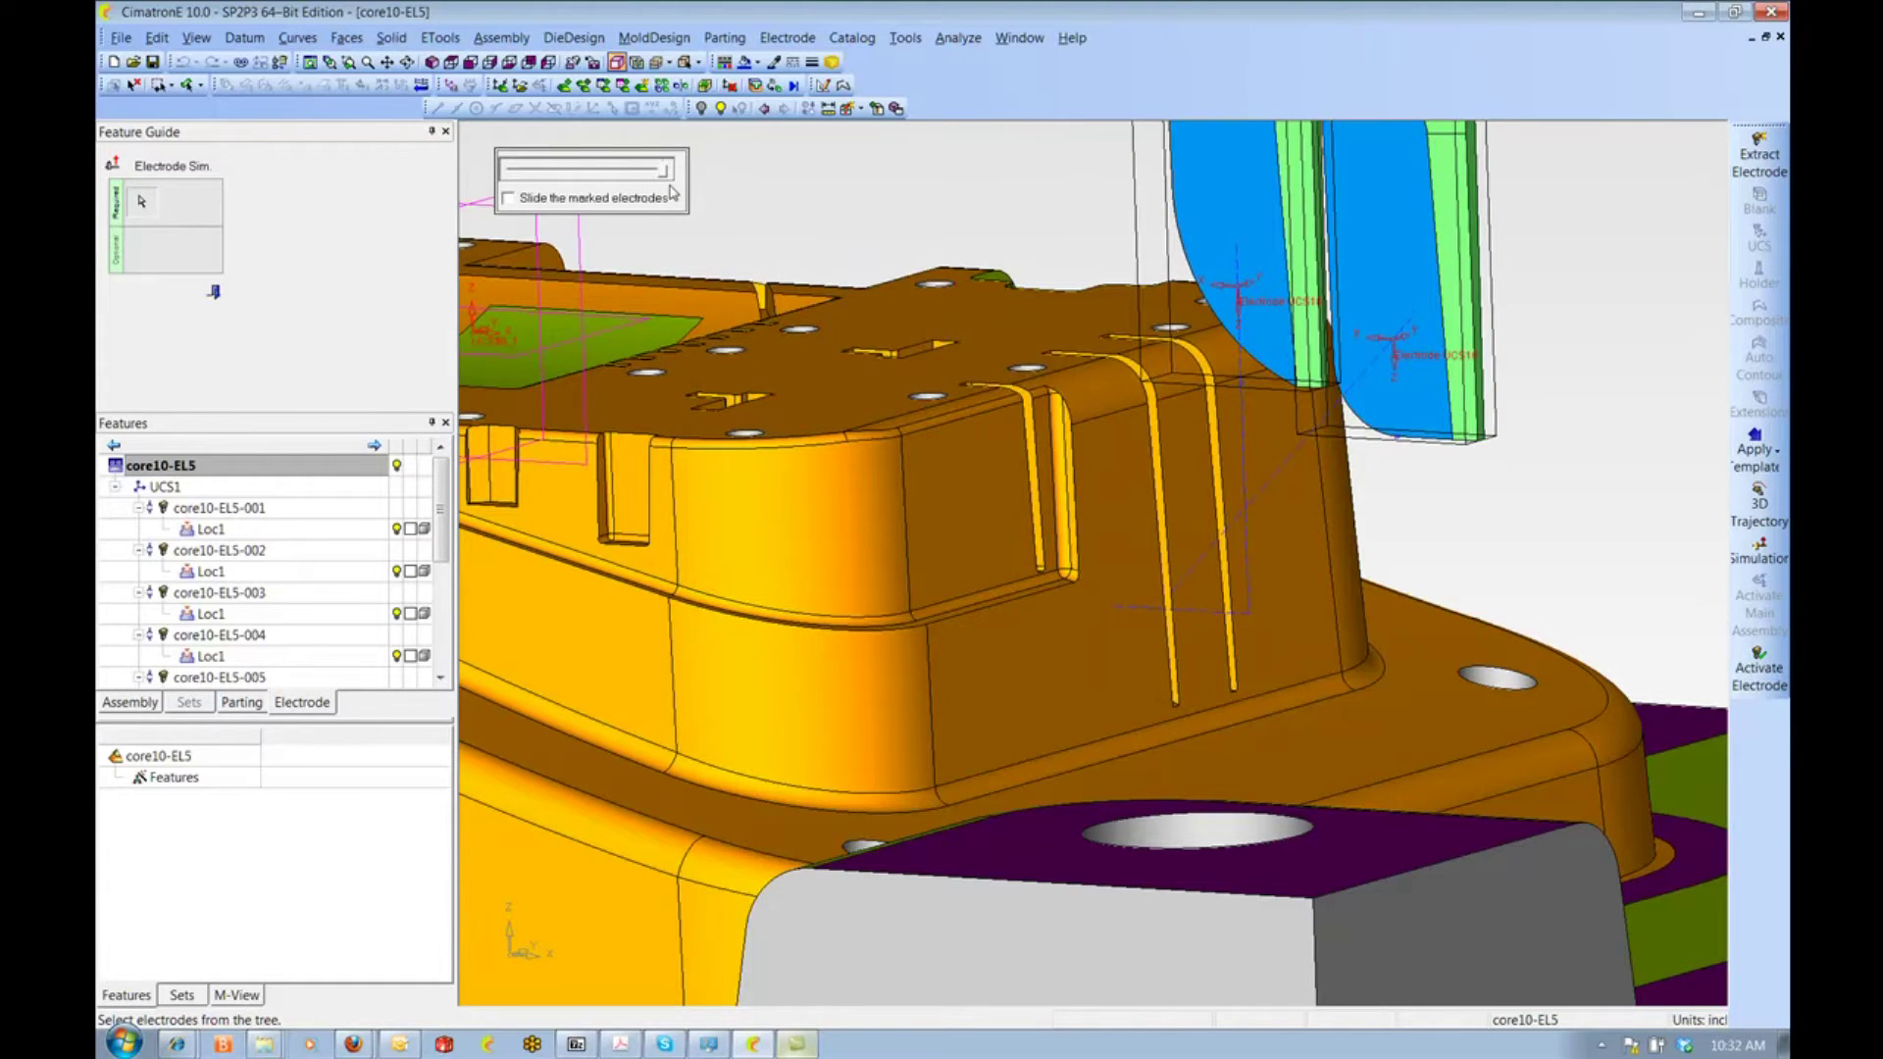
{"action": "left_click_drag", "start_coordinate": [670, 174], "coordinate": [565, 174]}
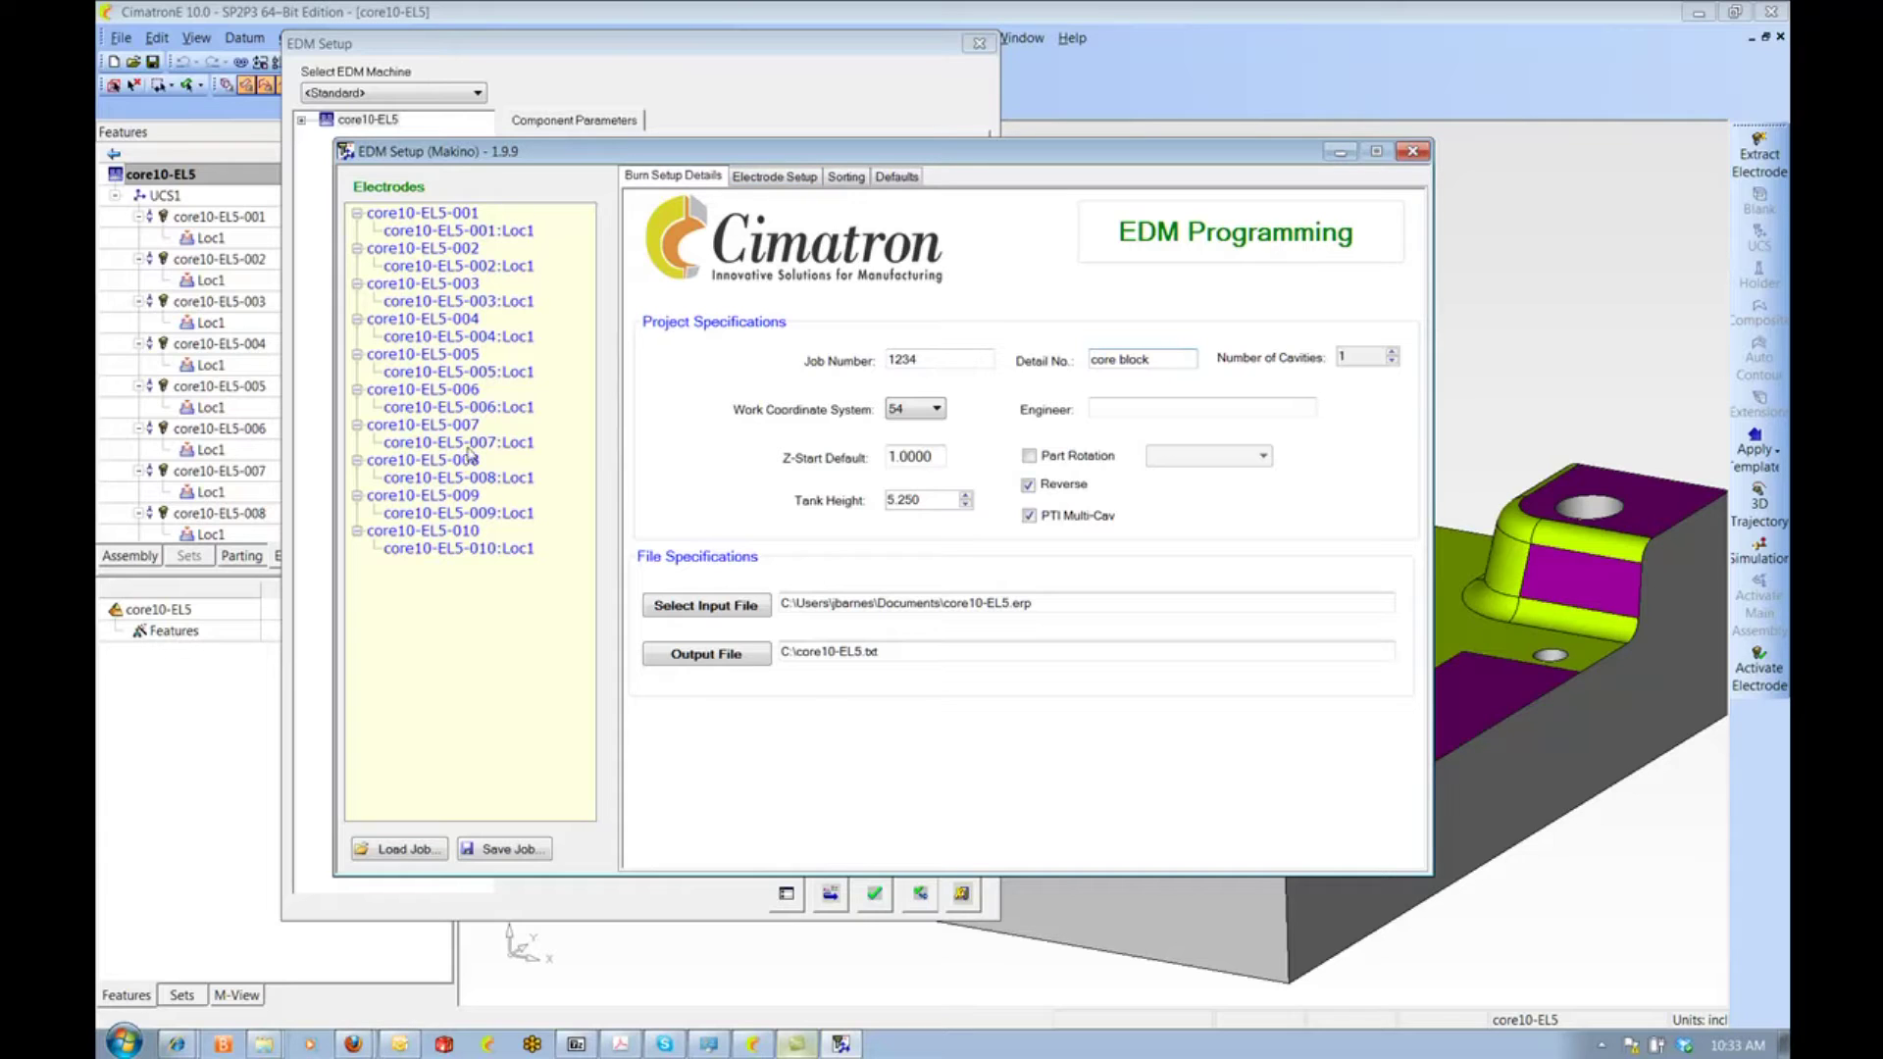
- Show the Electrode Setup tab with per-electrode burn values
{"action": "left_click", "coordinate": [774, 176]}
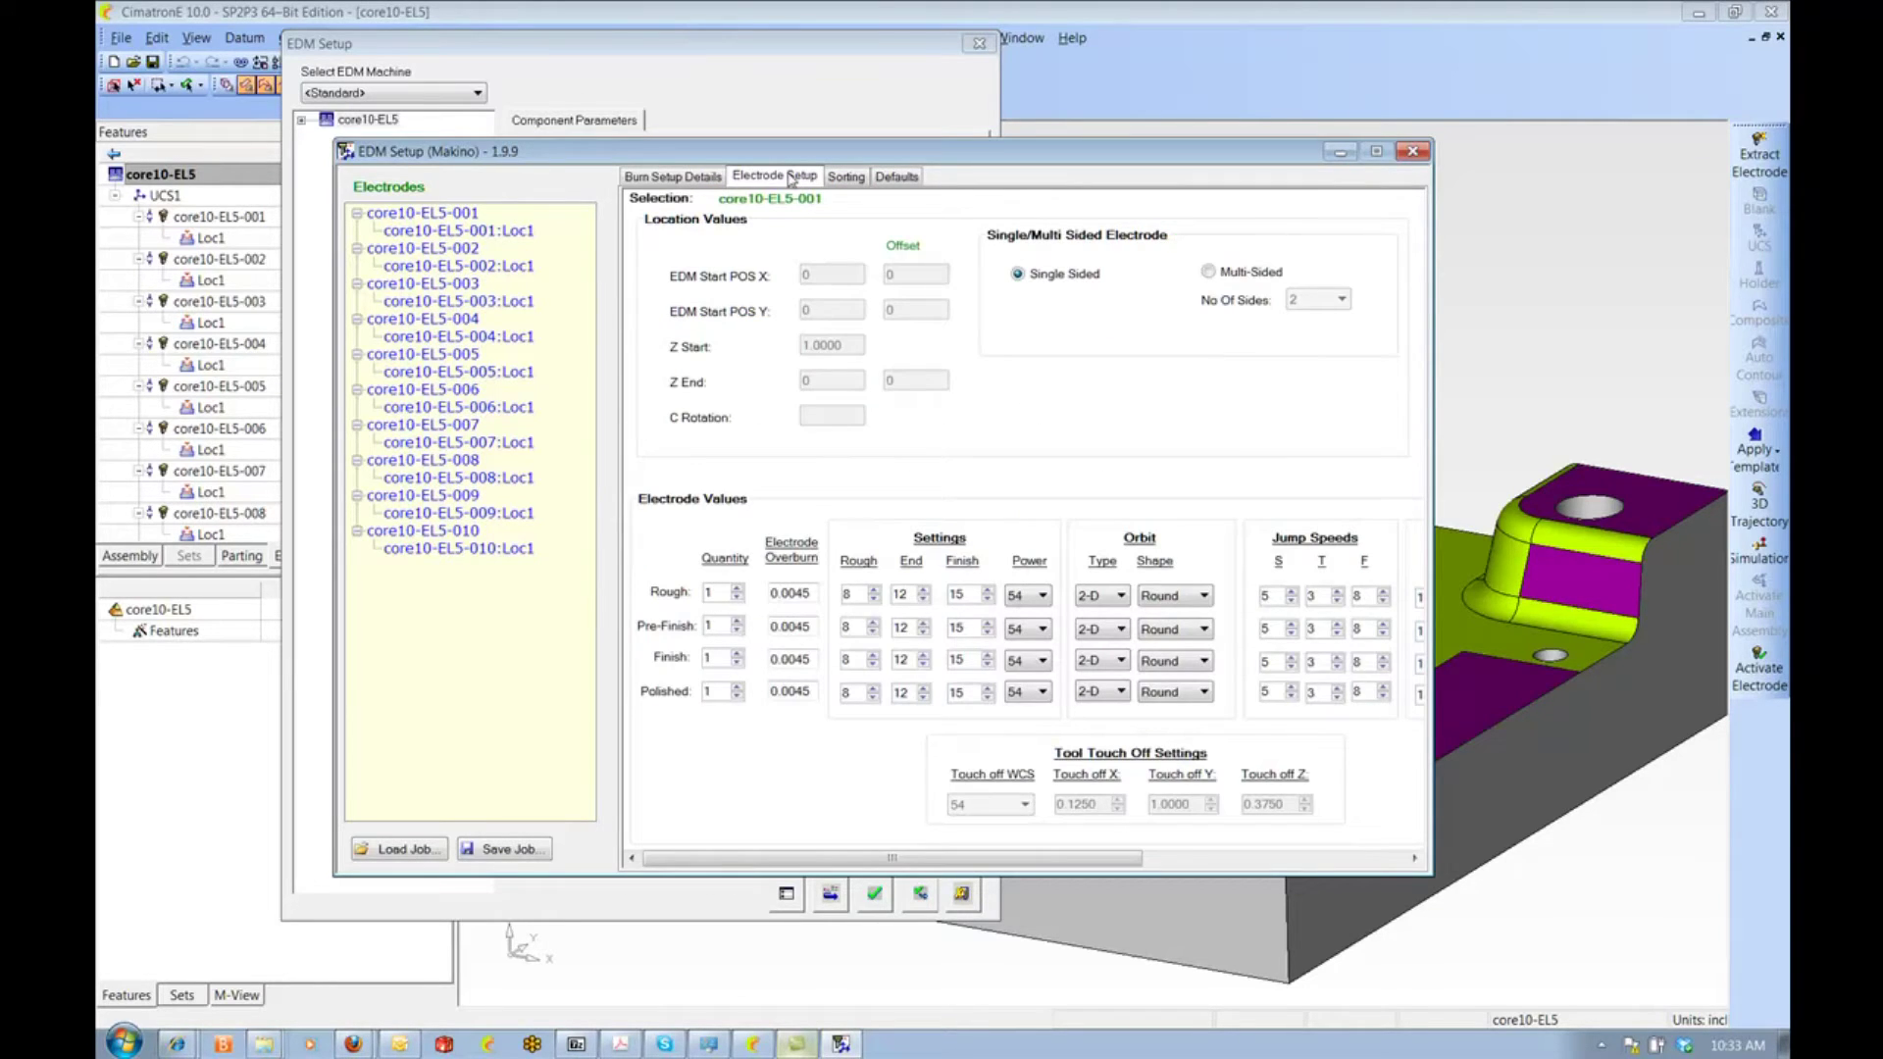
- Inspect core10-EL5-001's Loc1 location values, then reselect core10-EL5-001 for its burn settings
{"action": "left_click", "coordinate": [445, 217]}
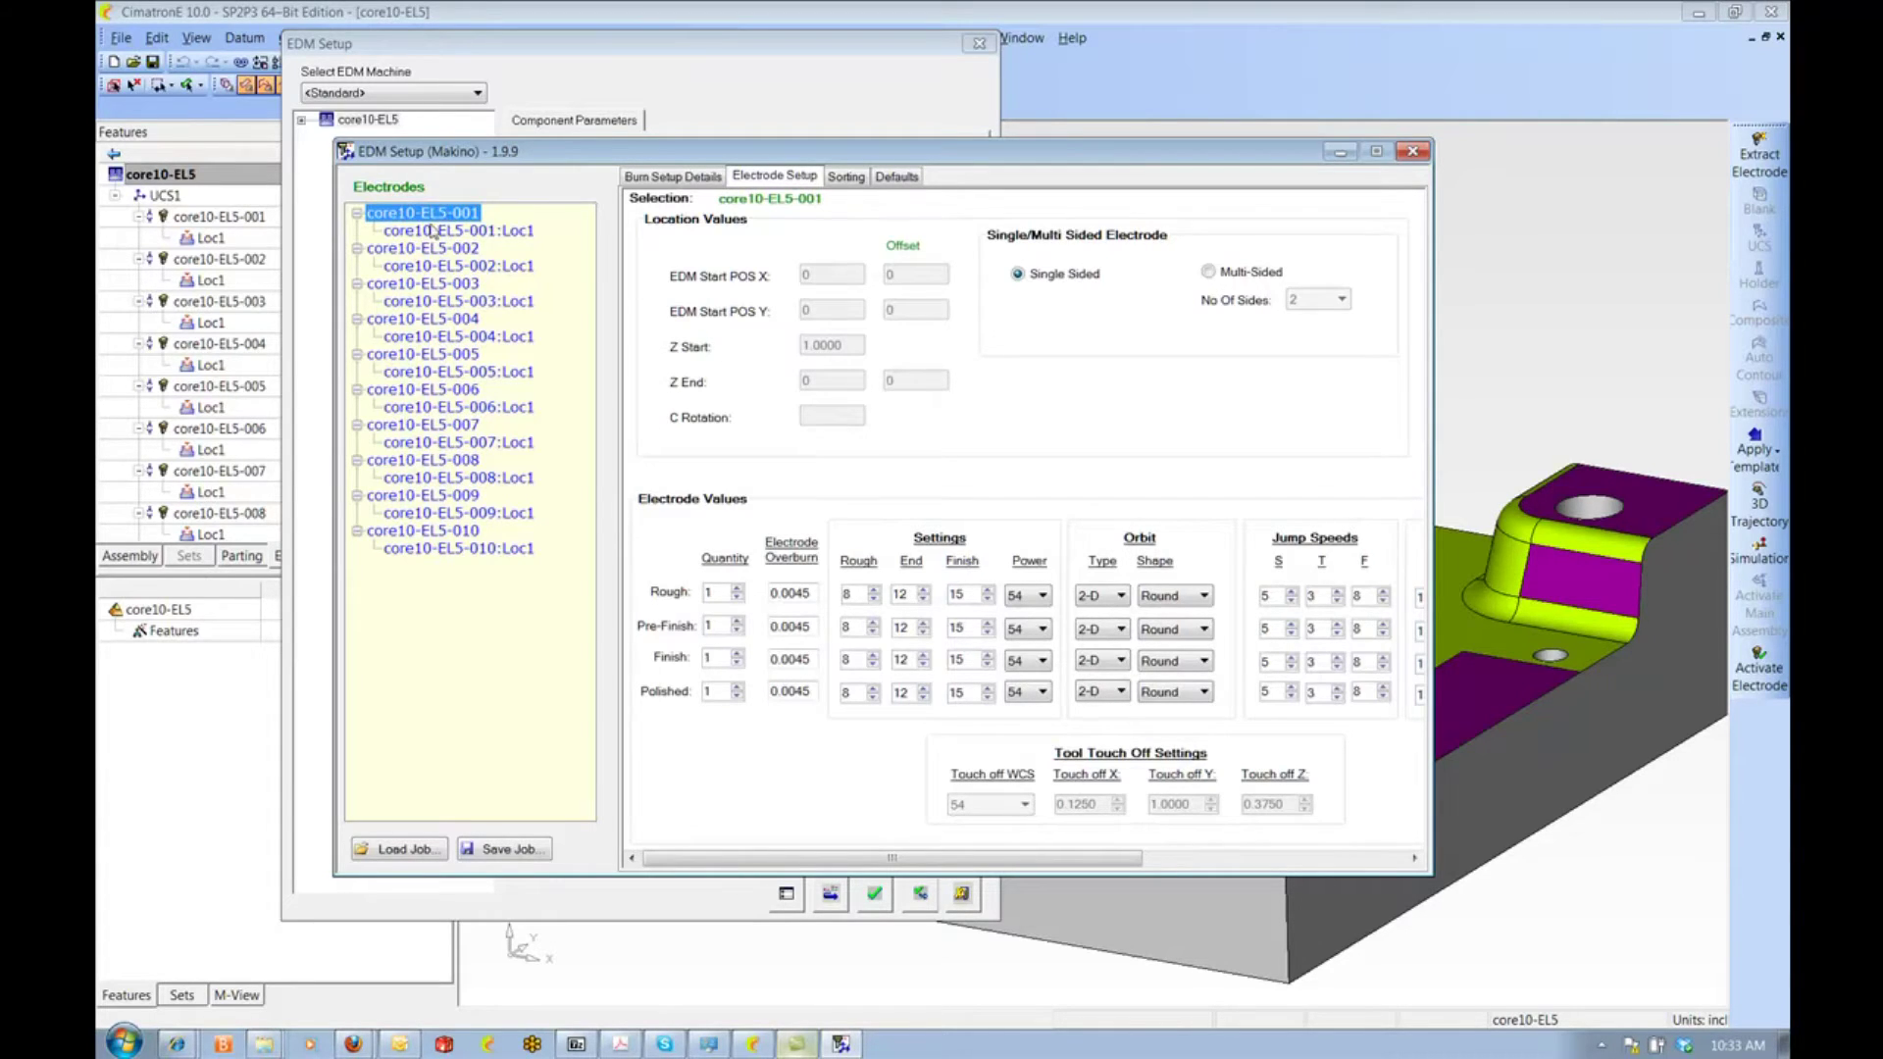
{"action": "left_click", "coordinate": [458, 232]}
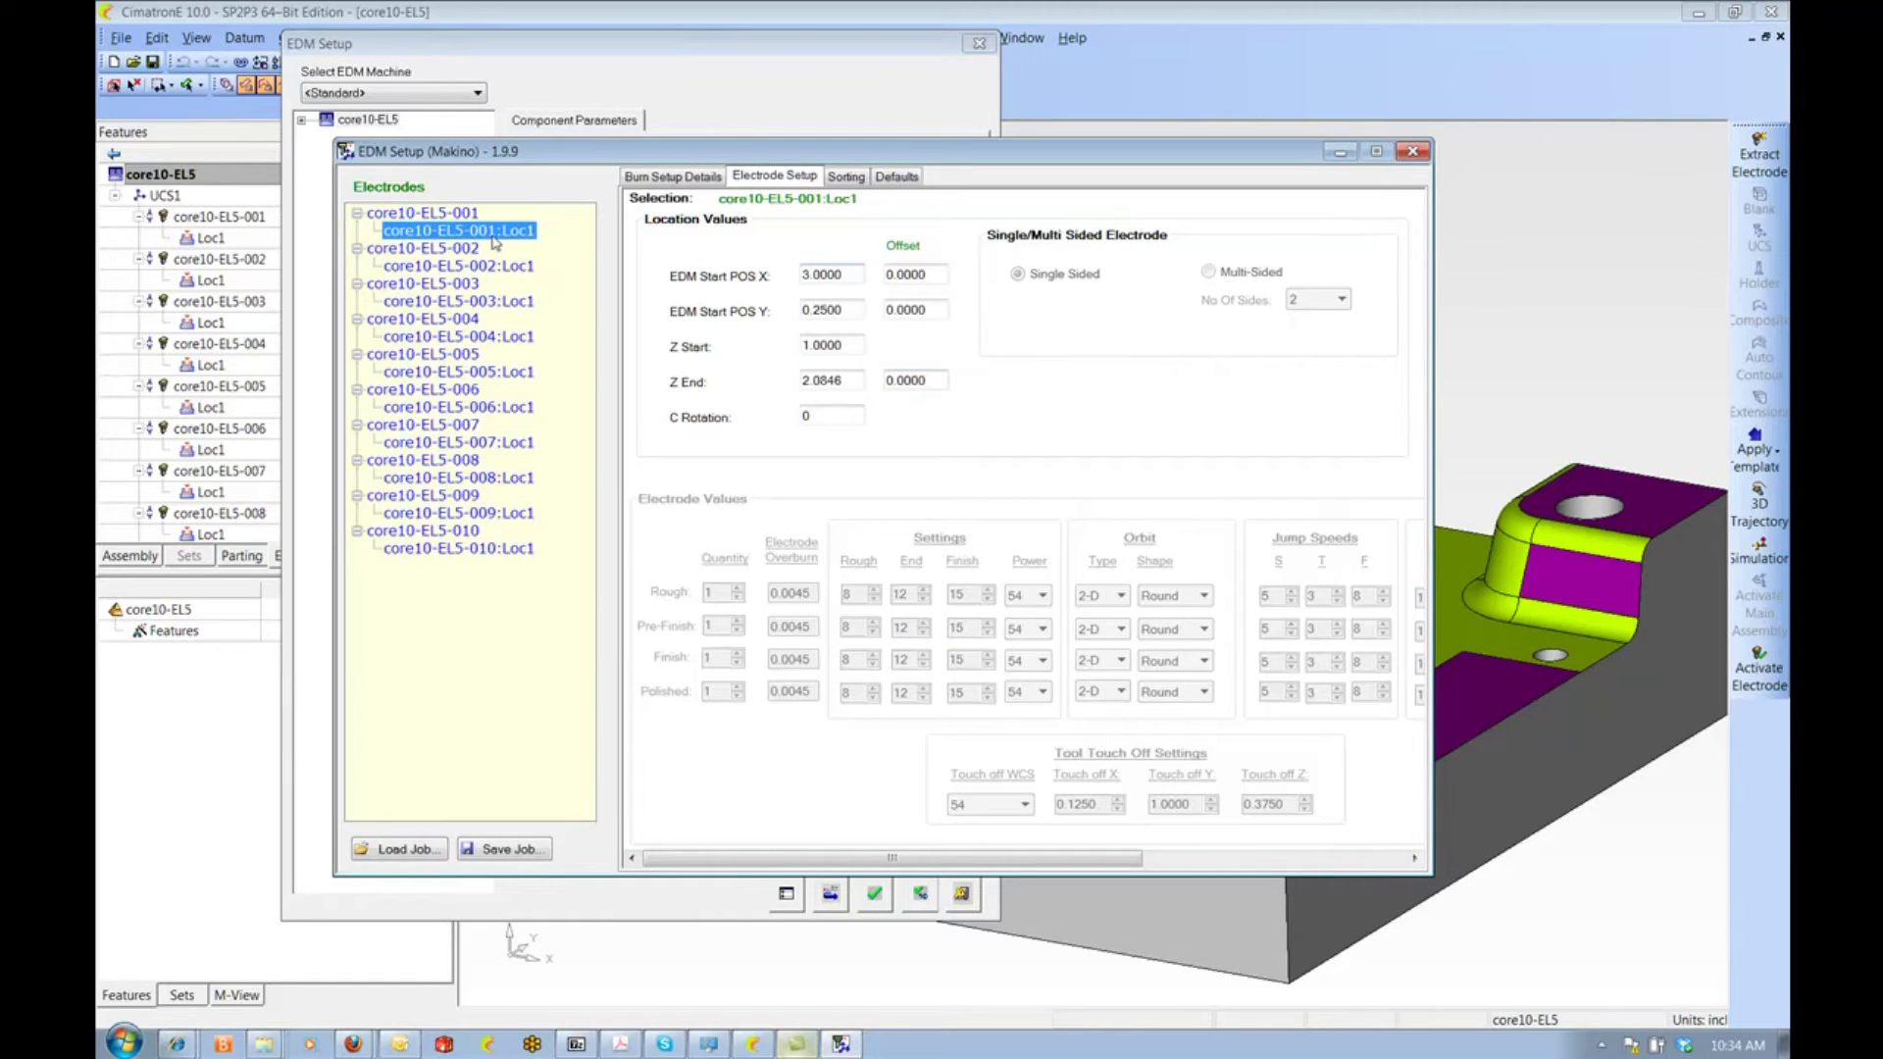
{"action": "left_click", "coordinate": [426, 213]}
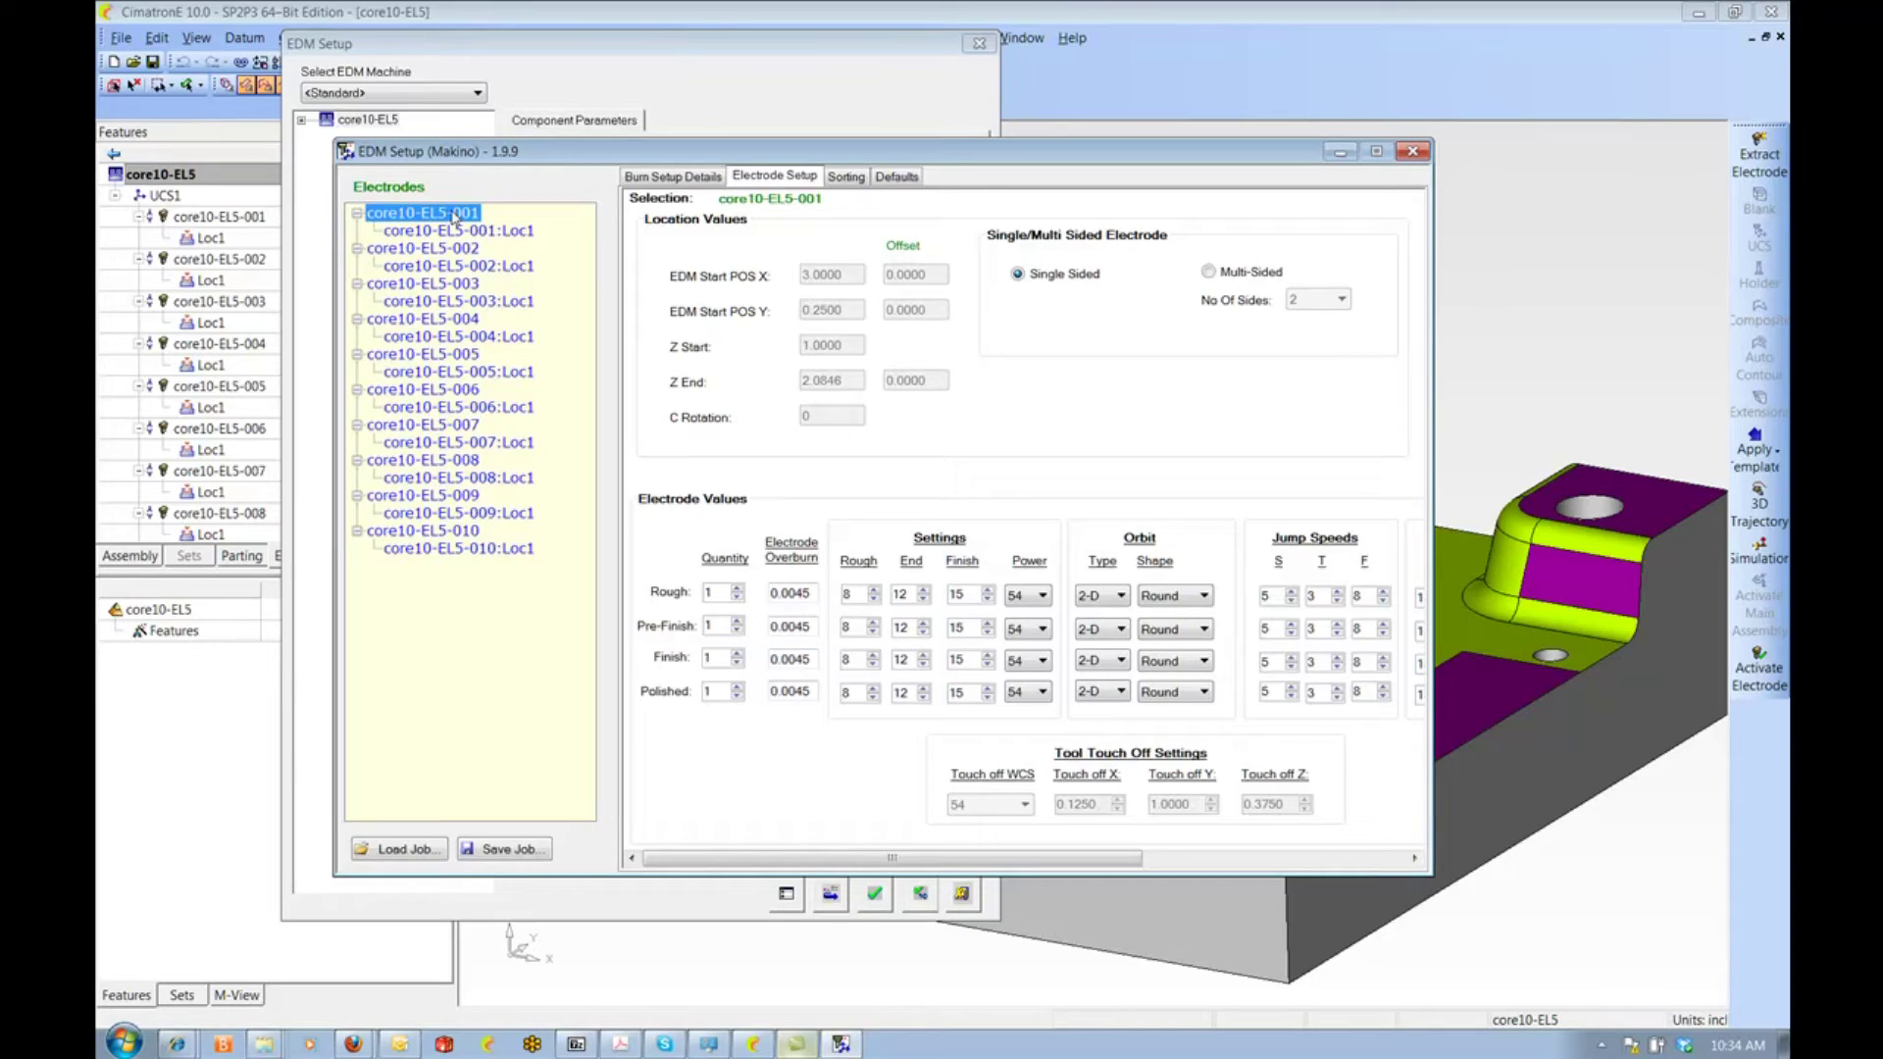
- Paste the .010 STEEL burn value set from the database into core10-EL5-001
{"action": "right_click", "coordinate": [453, 217]}
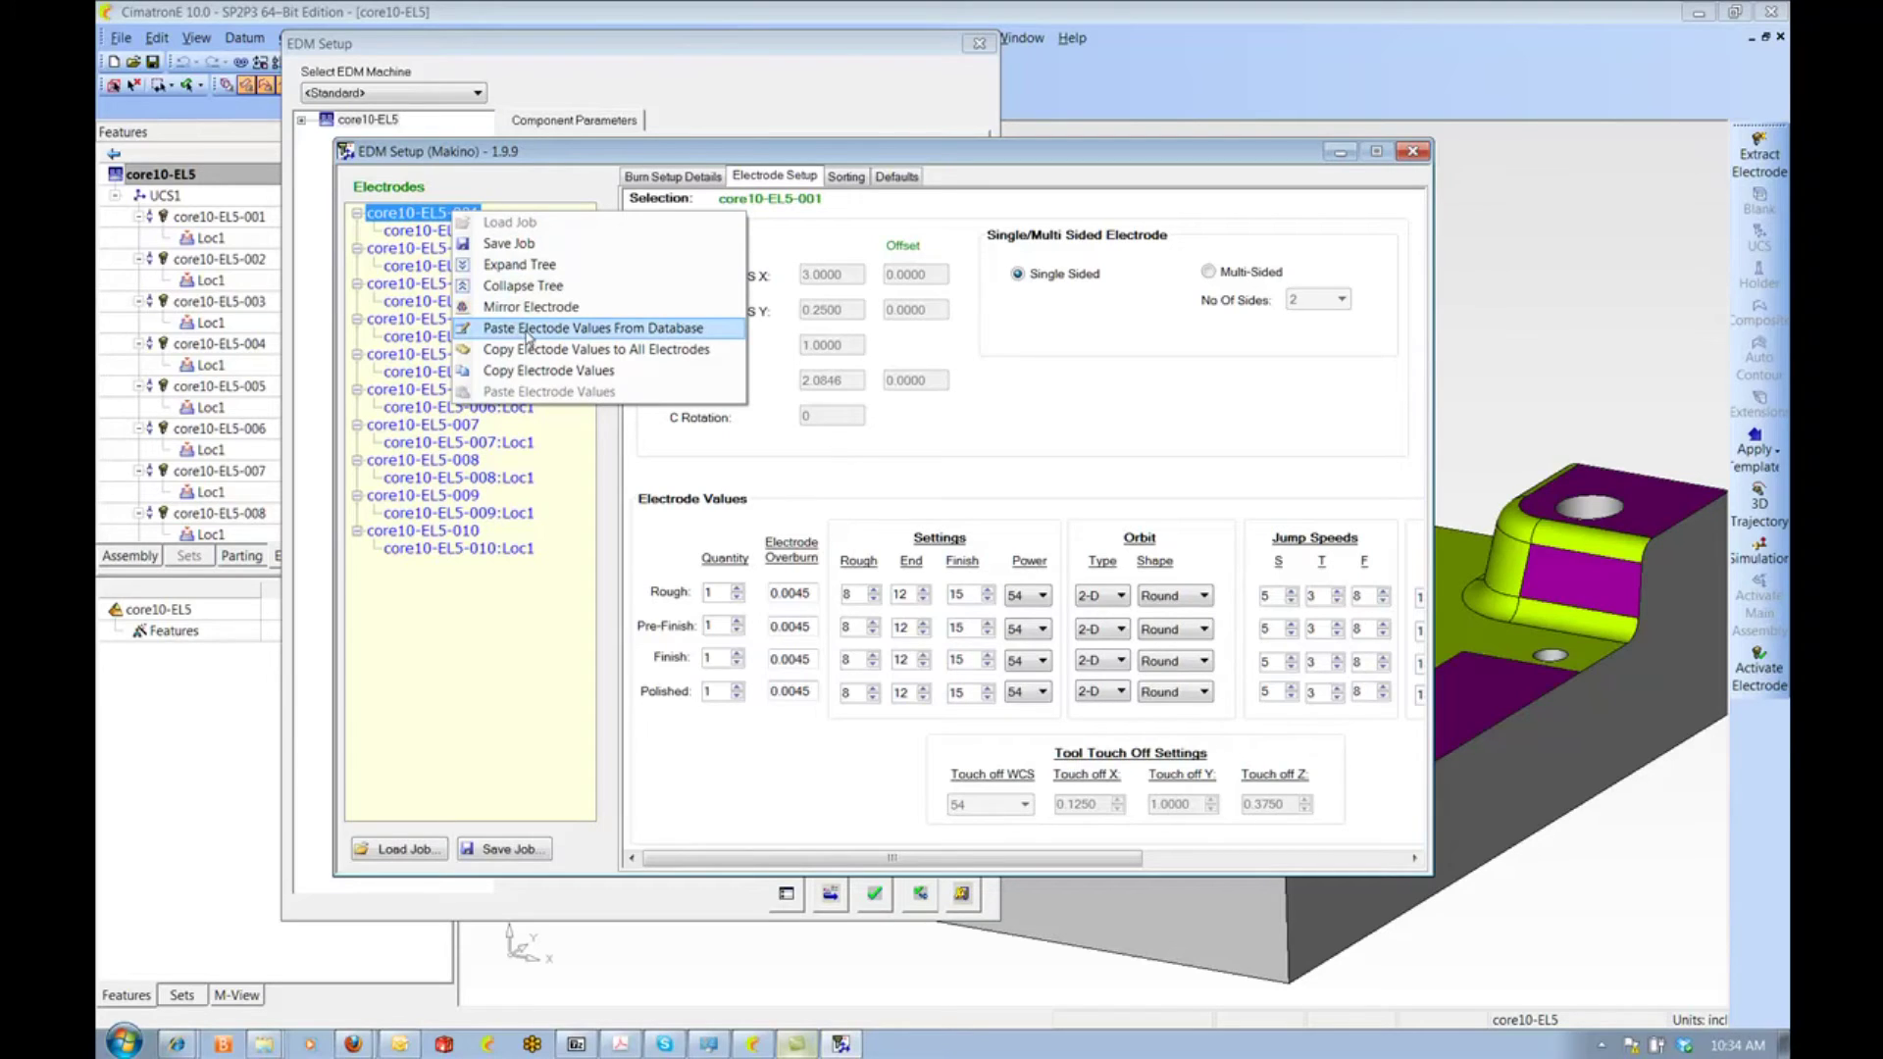
{"action": "left_click", "coordinate": [531, 333]}
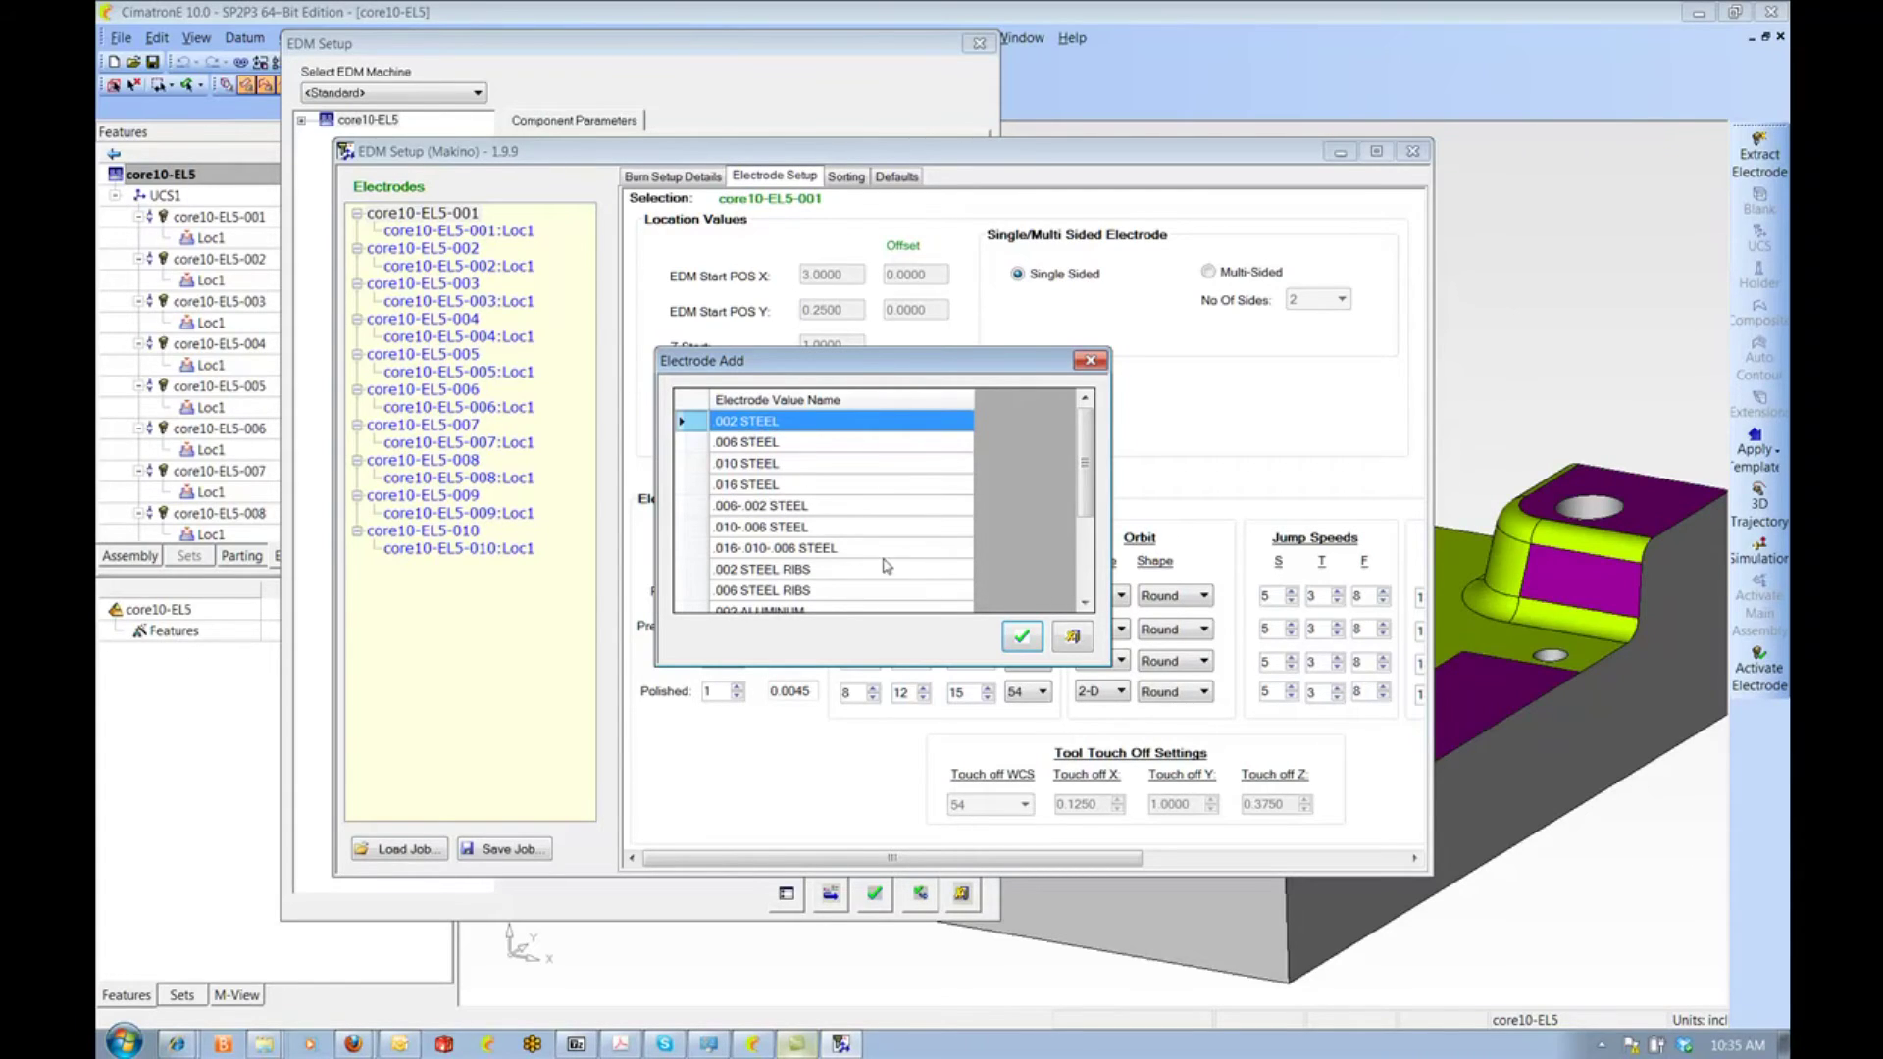
{"action": "left_click", "coordinate": [1086, 597]}
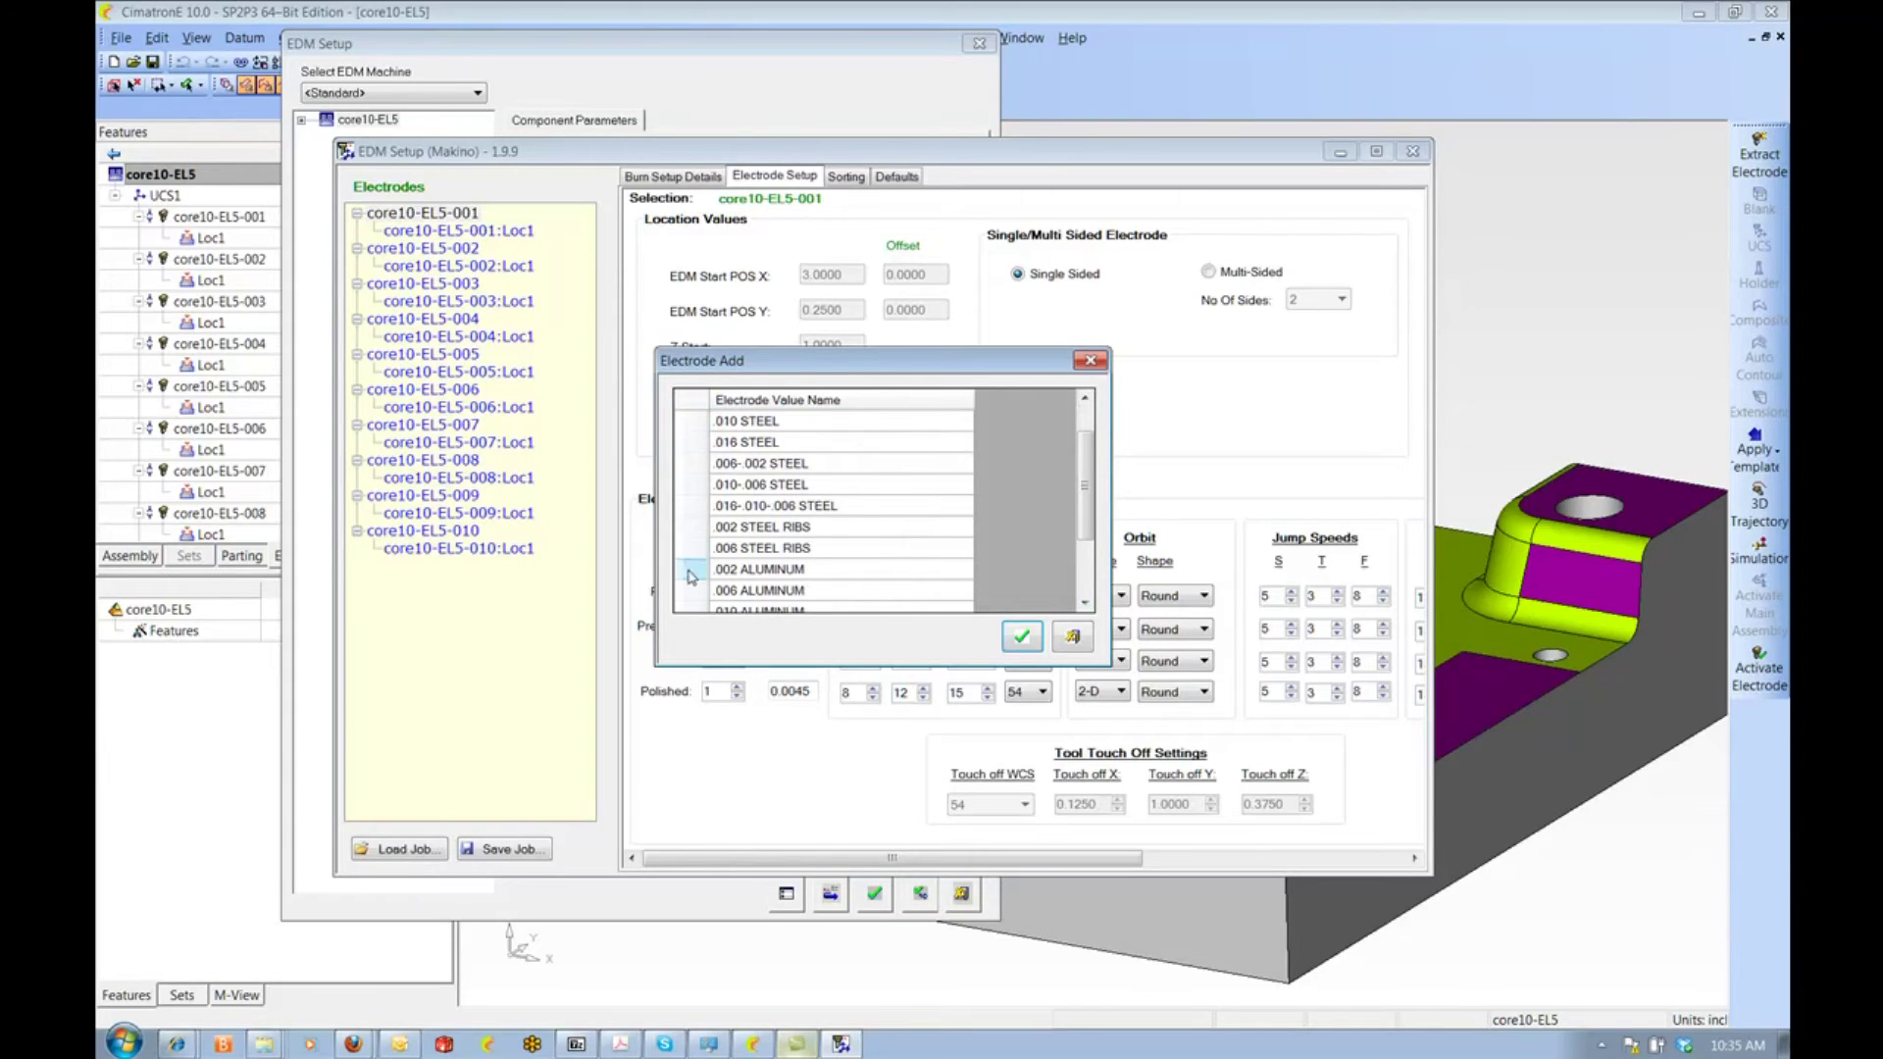
{"action": "left_click", "coordinate": [1087, 604]}
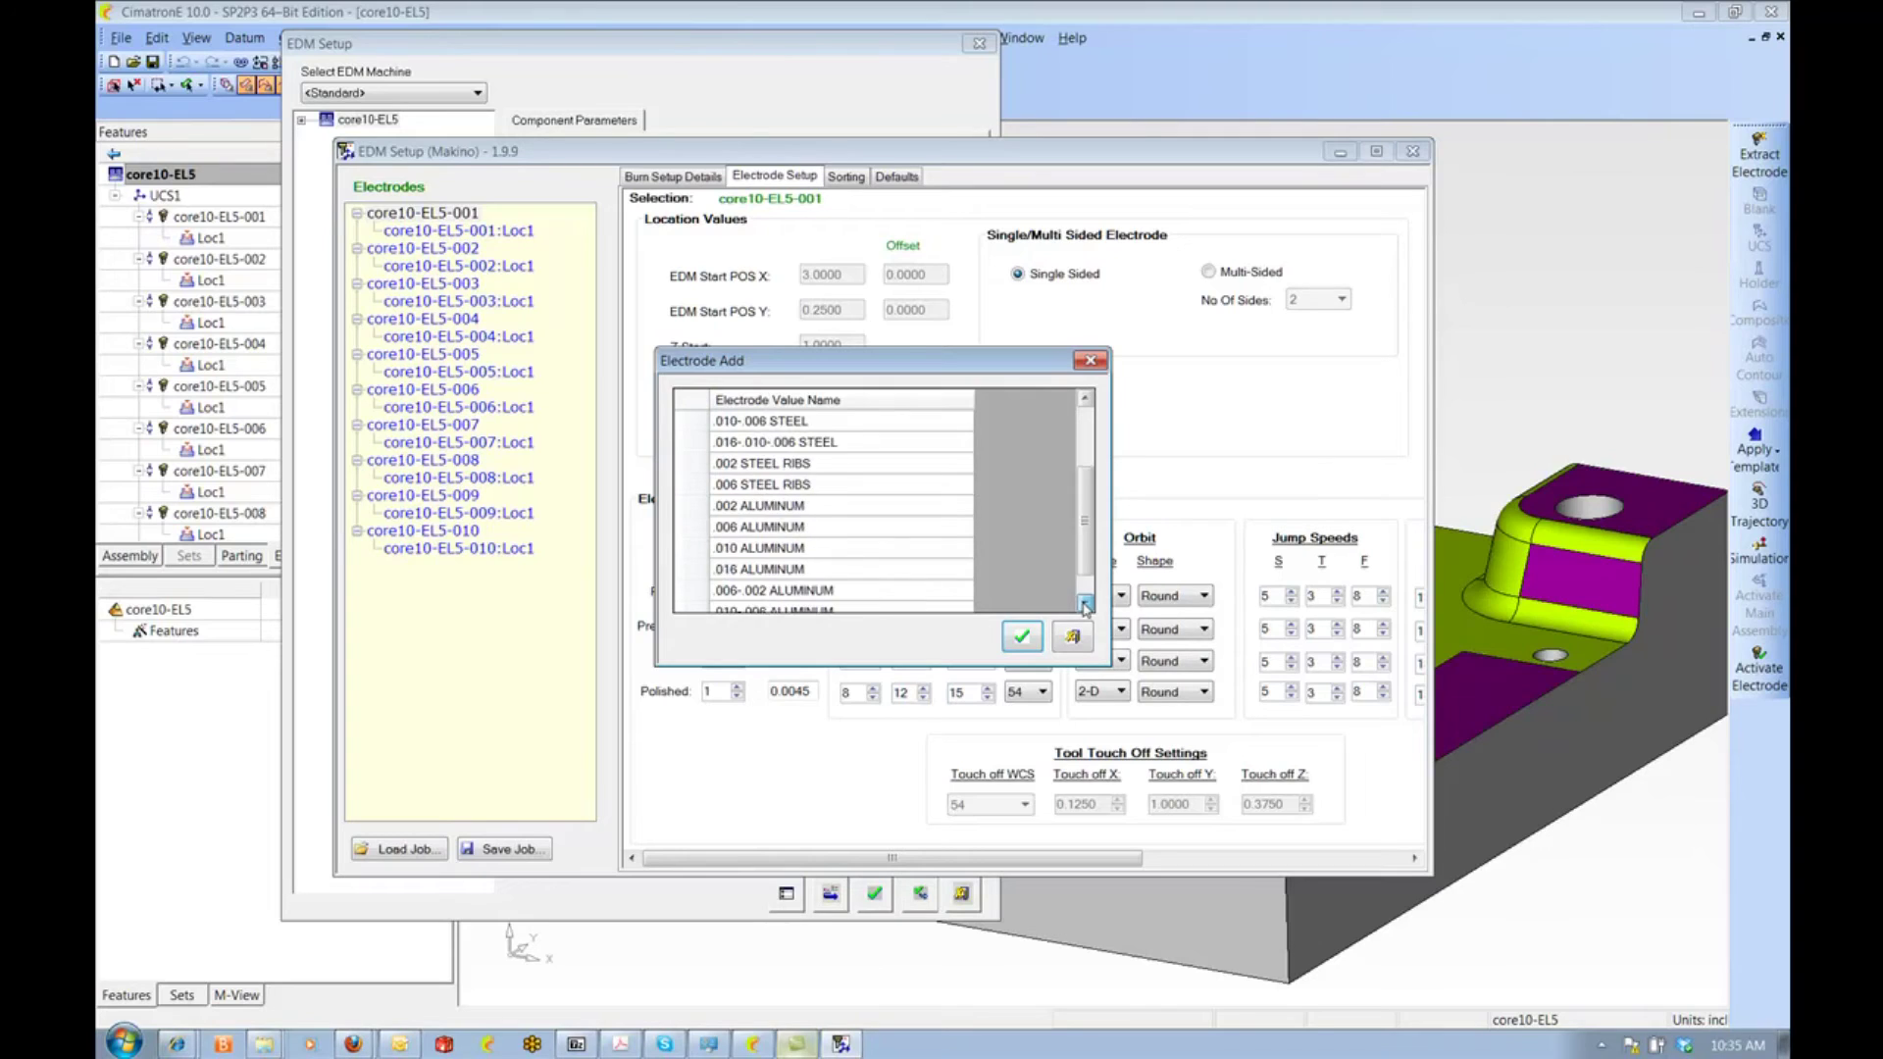
{"action": "left_click", "coordinate": [1086, 604]}
{"action": "mouse_move", "coordinate": [1085, 485]}
{"action": "left_mouse_down"}
{"action": "mouse_move", "coordinate": [1085, 518]}
{"action": "mouse_move", "coordinate": [1086, 411]}
{"action": "left_mouse_up"}
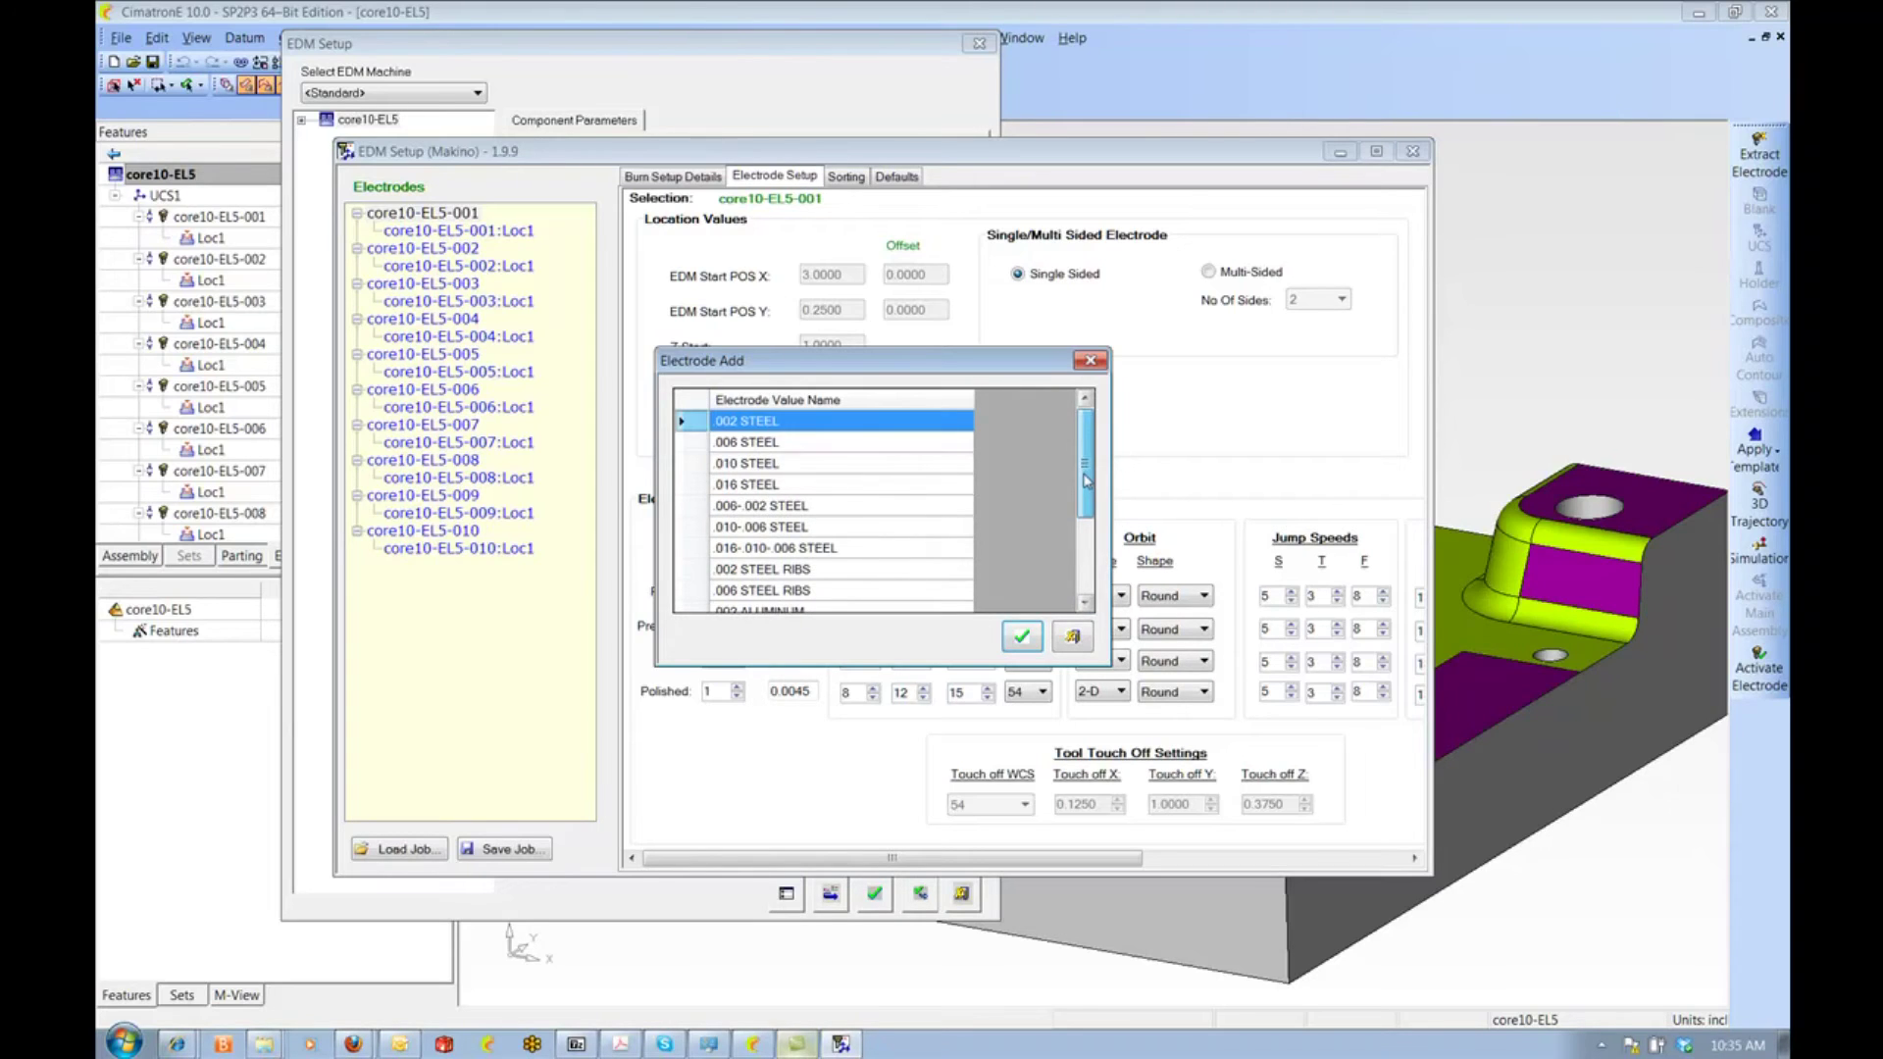
{"action": "left_click", "coordinate": [739, 465]}
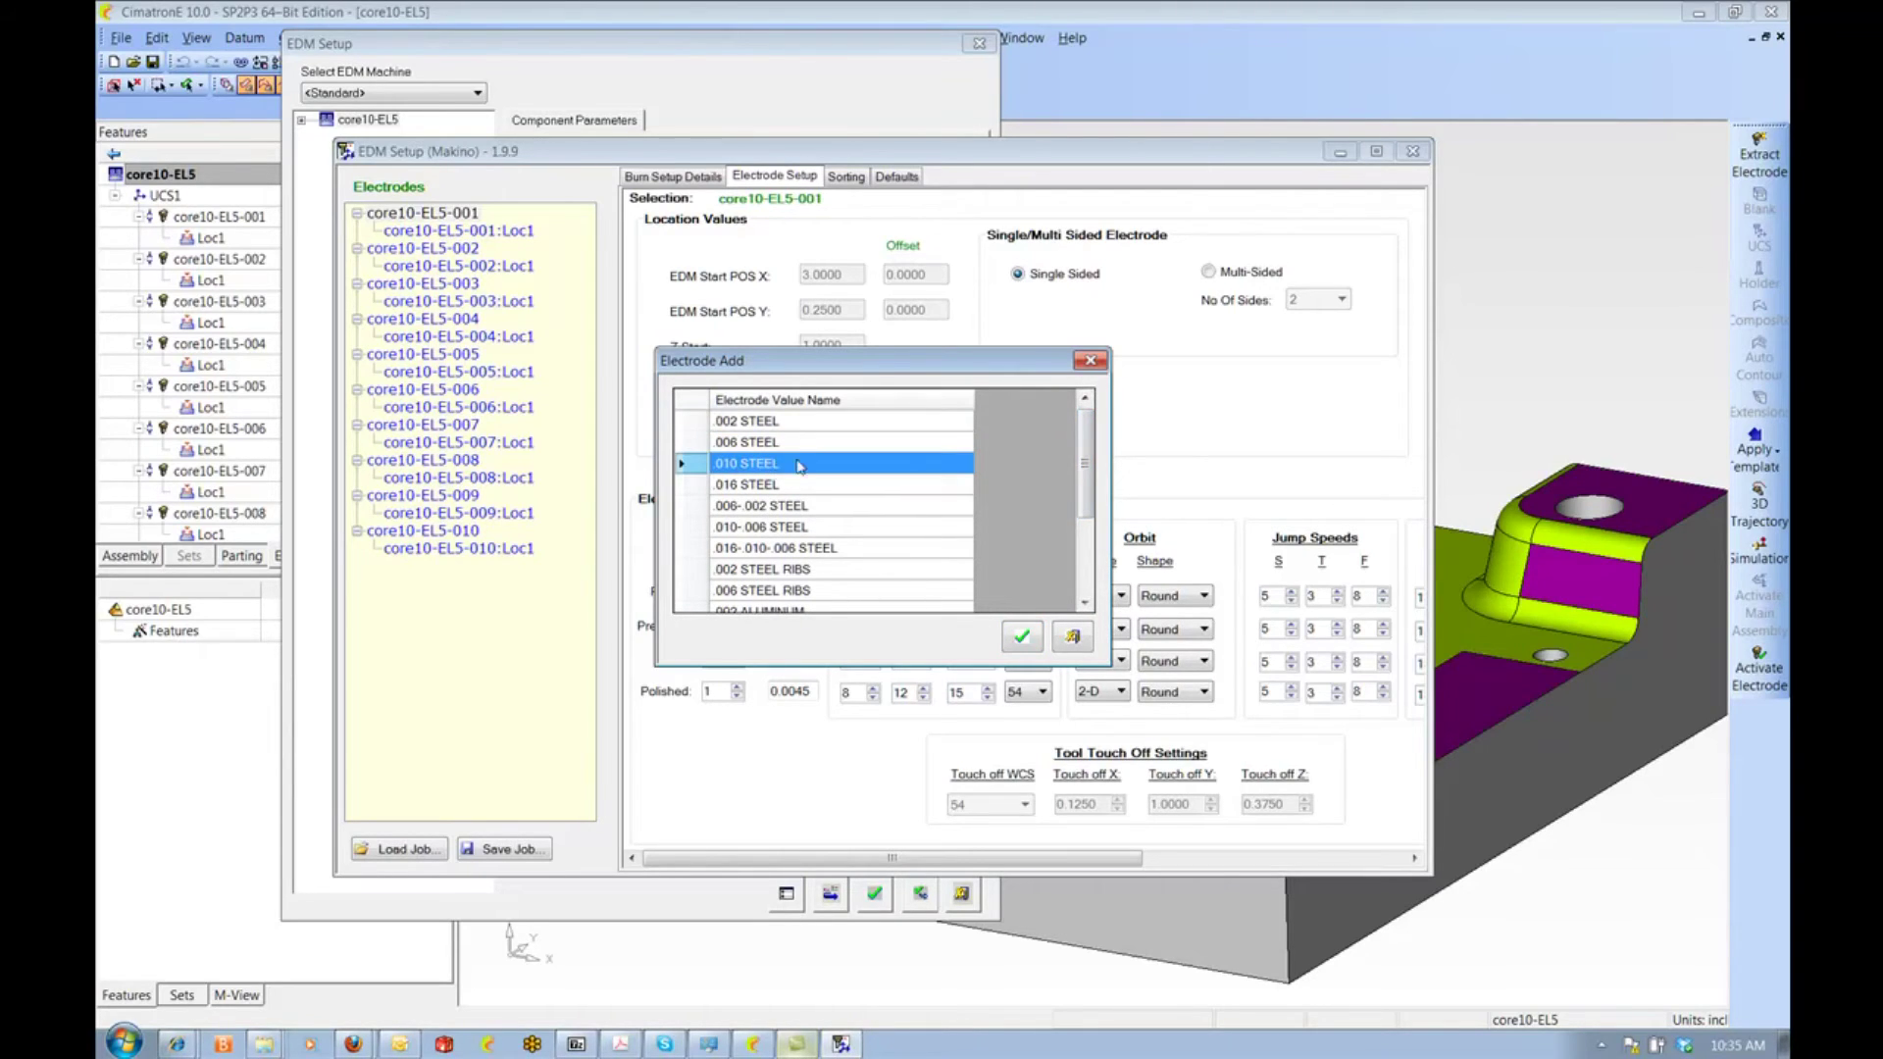
{"action": "left_click", "coordinate": [1024, 638]}
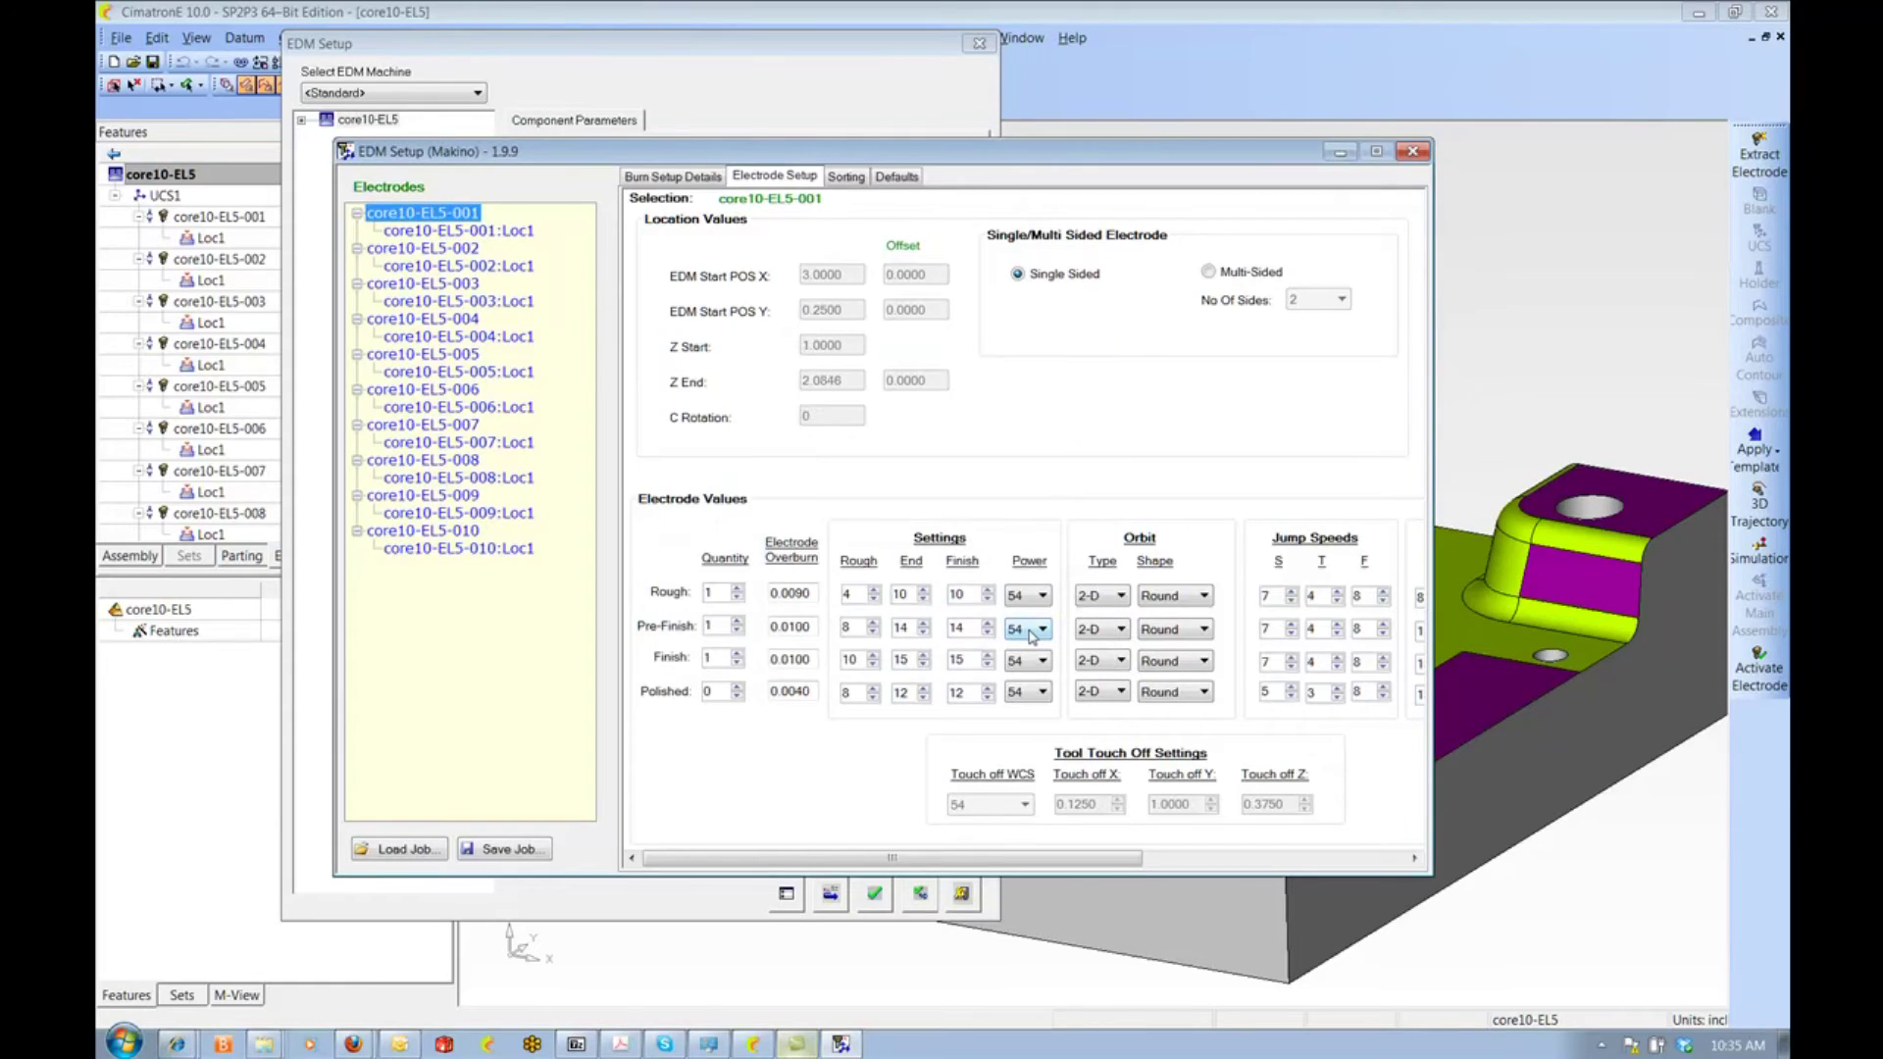
- Copy core10-EL5-001's electrode values to all electrodes
{"action": "right_click", "coordinate": [450, 217]}
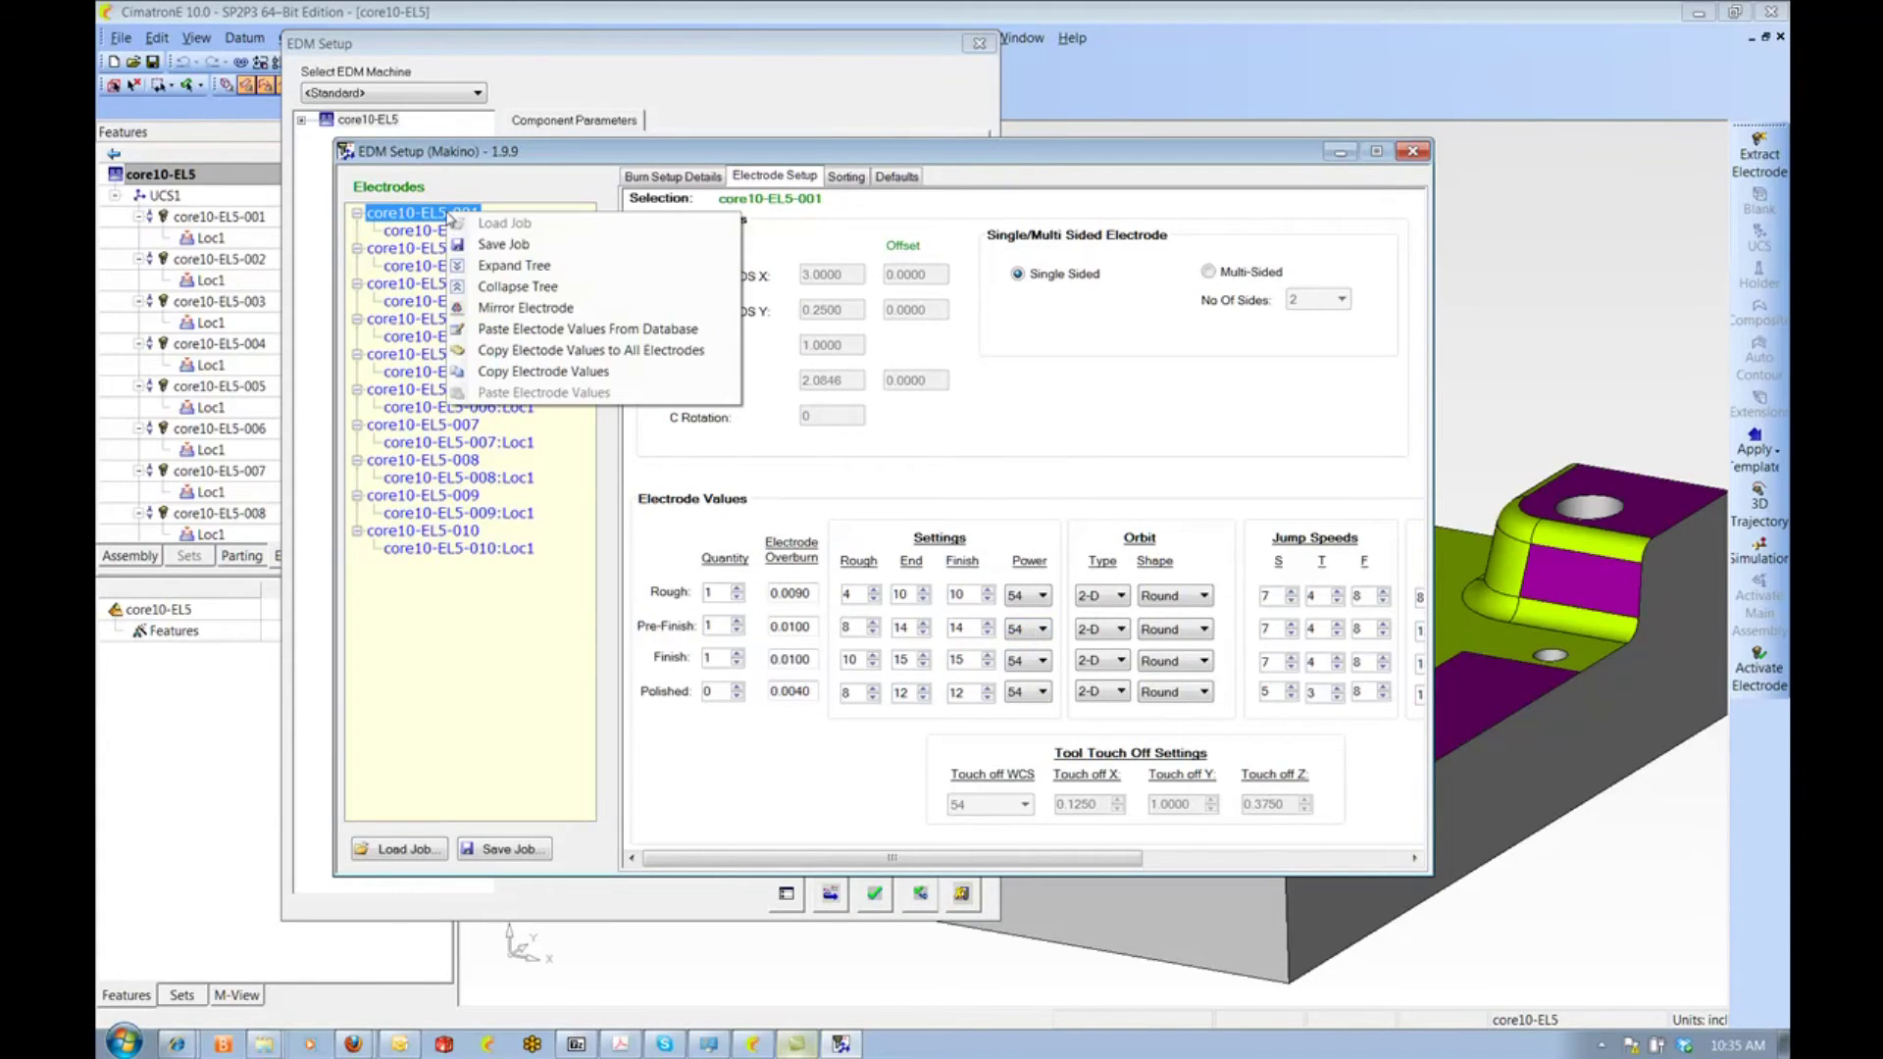
{"action": "left_click", "coordinate": [560, 350]}
{"action": "left_click", "coordinate": [1041, 604]}
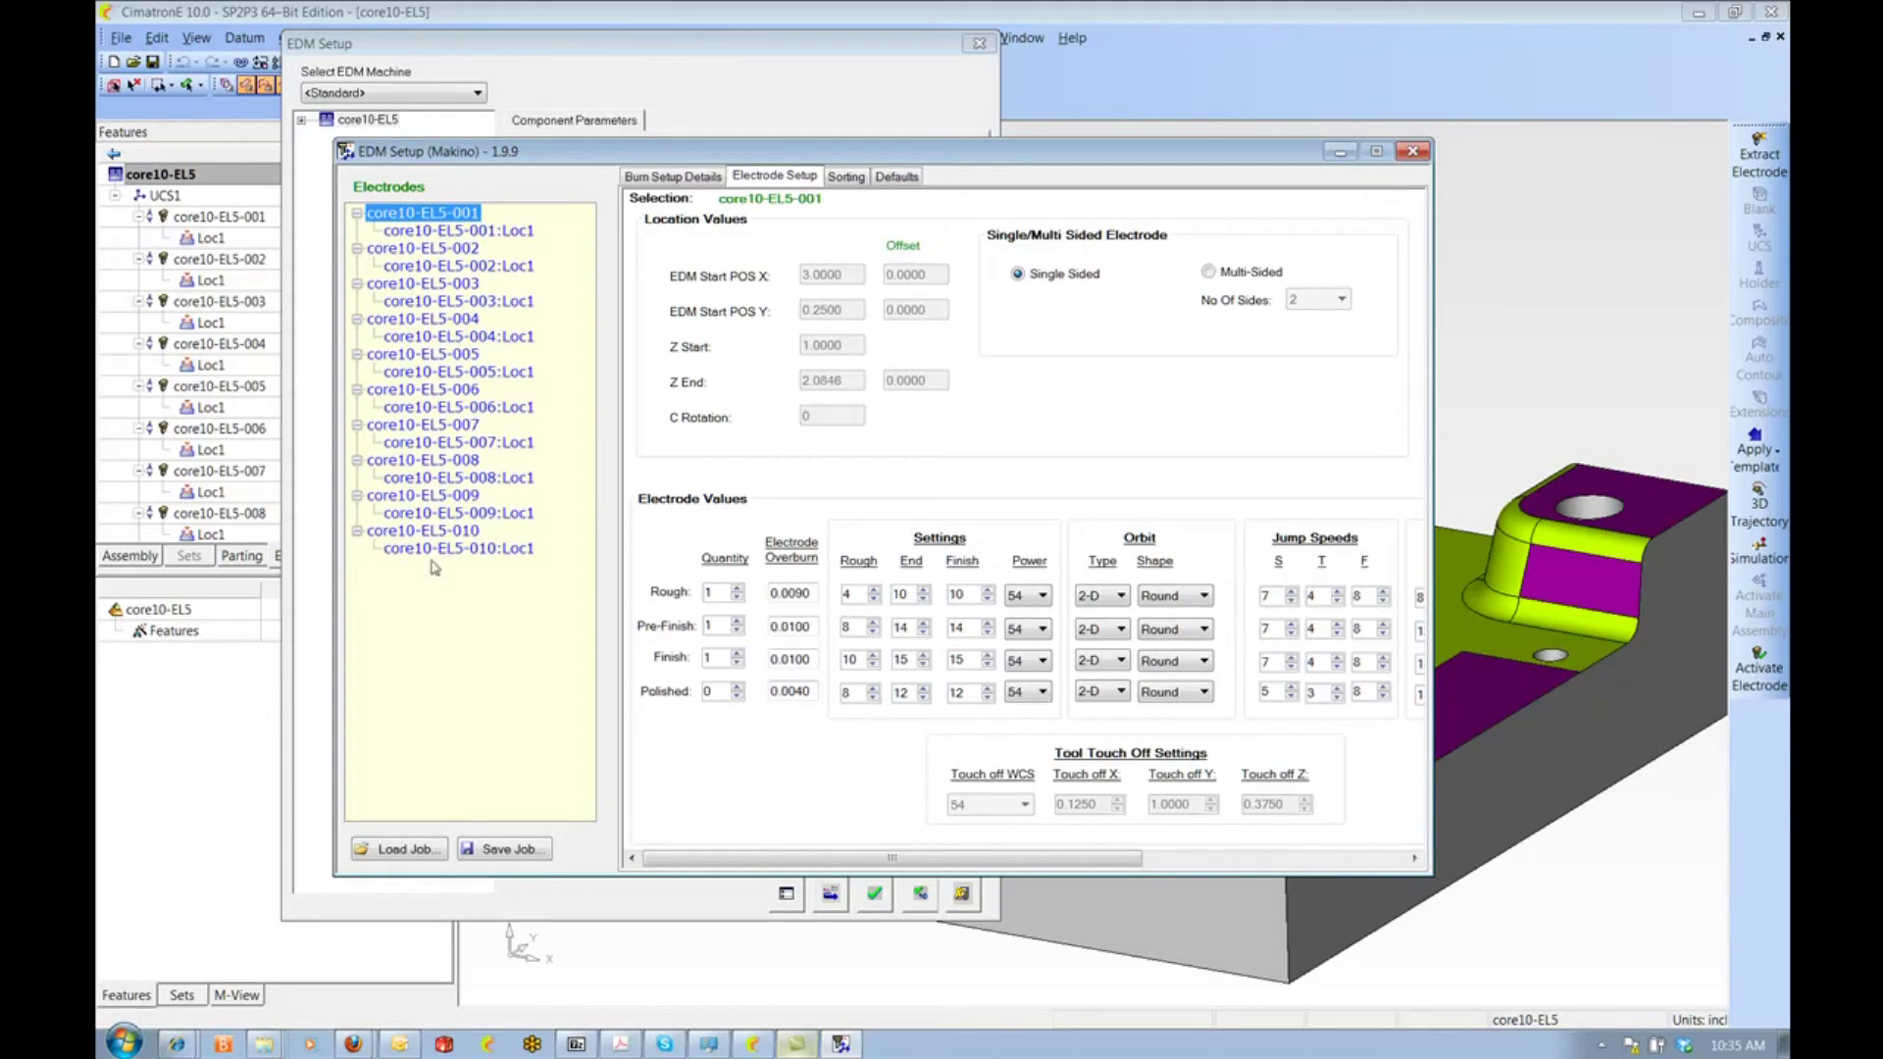
- Confirm the rough burn keeps a 2-D orbit type with Round shape
{"action": "left_click", "coordinate": [1120, 596]}
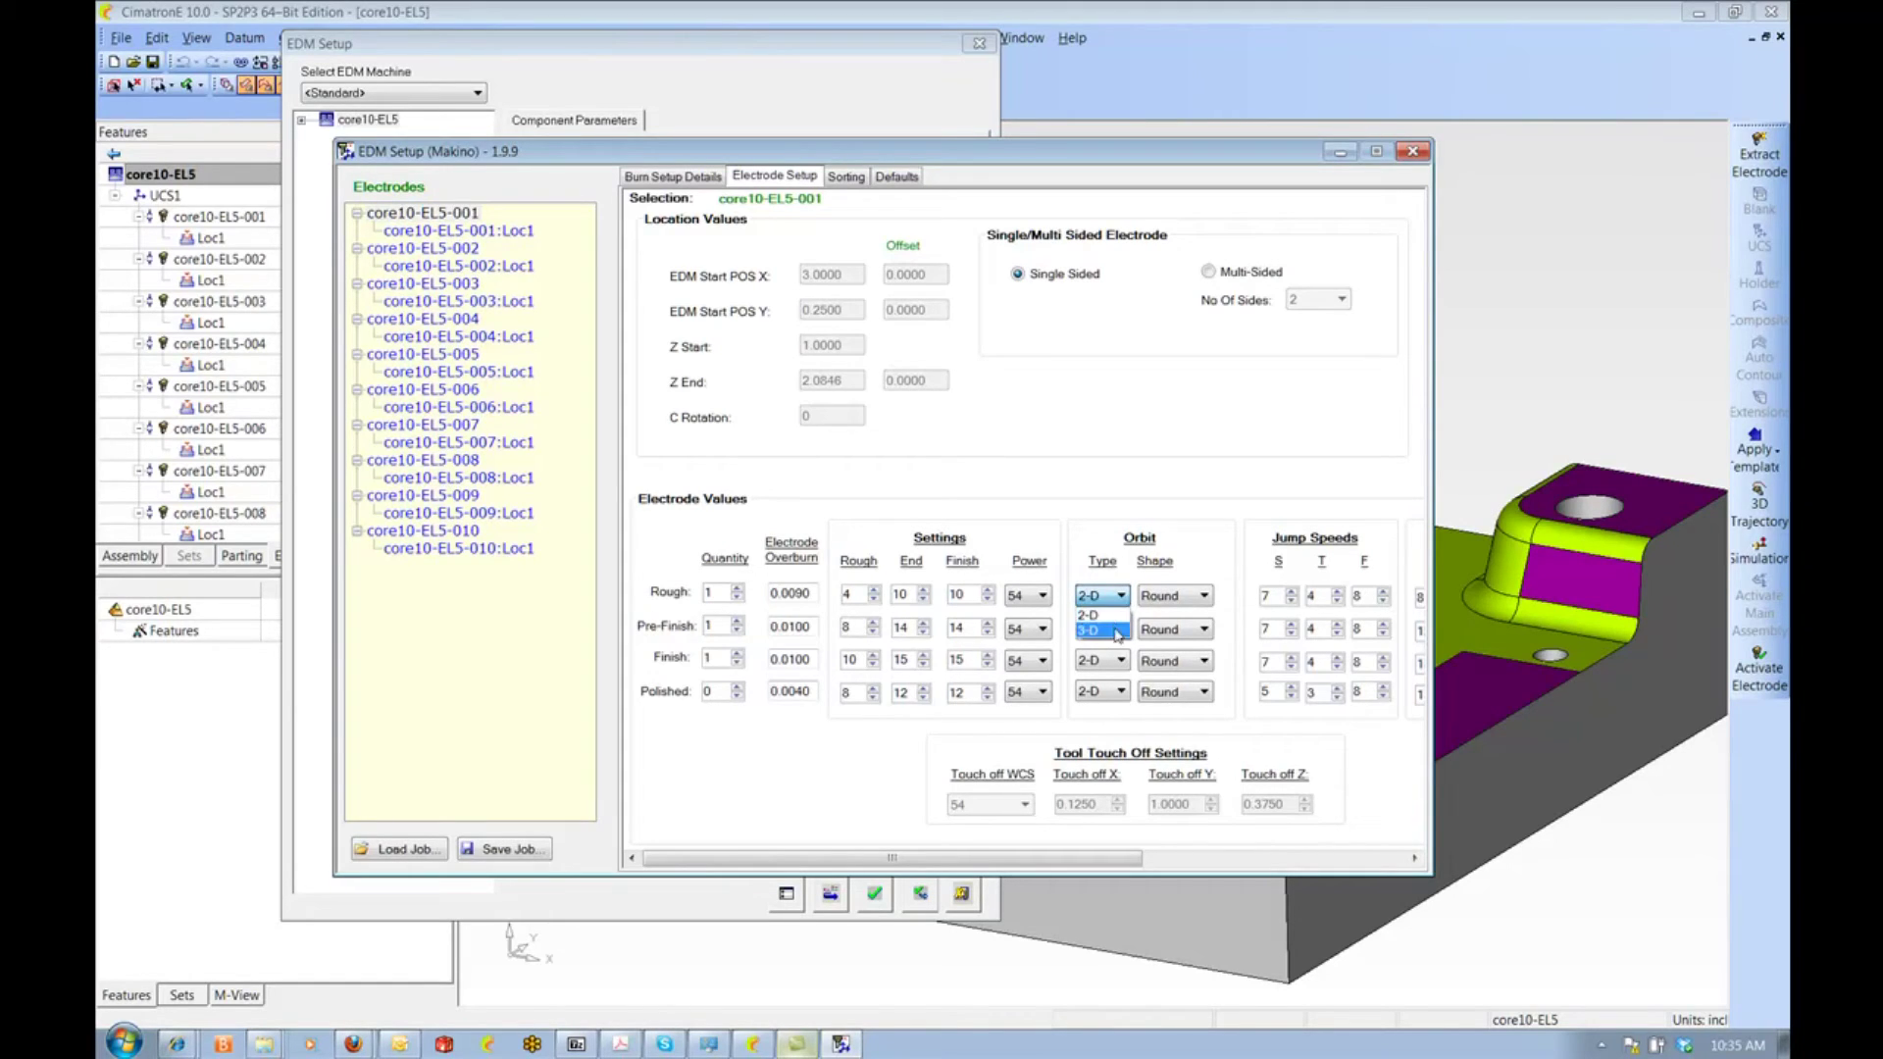
{"action": "left_click", "coordinate": [1207, 596]}
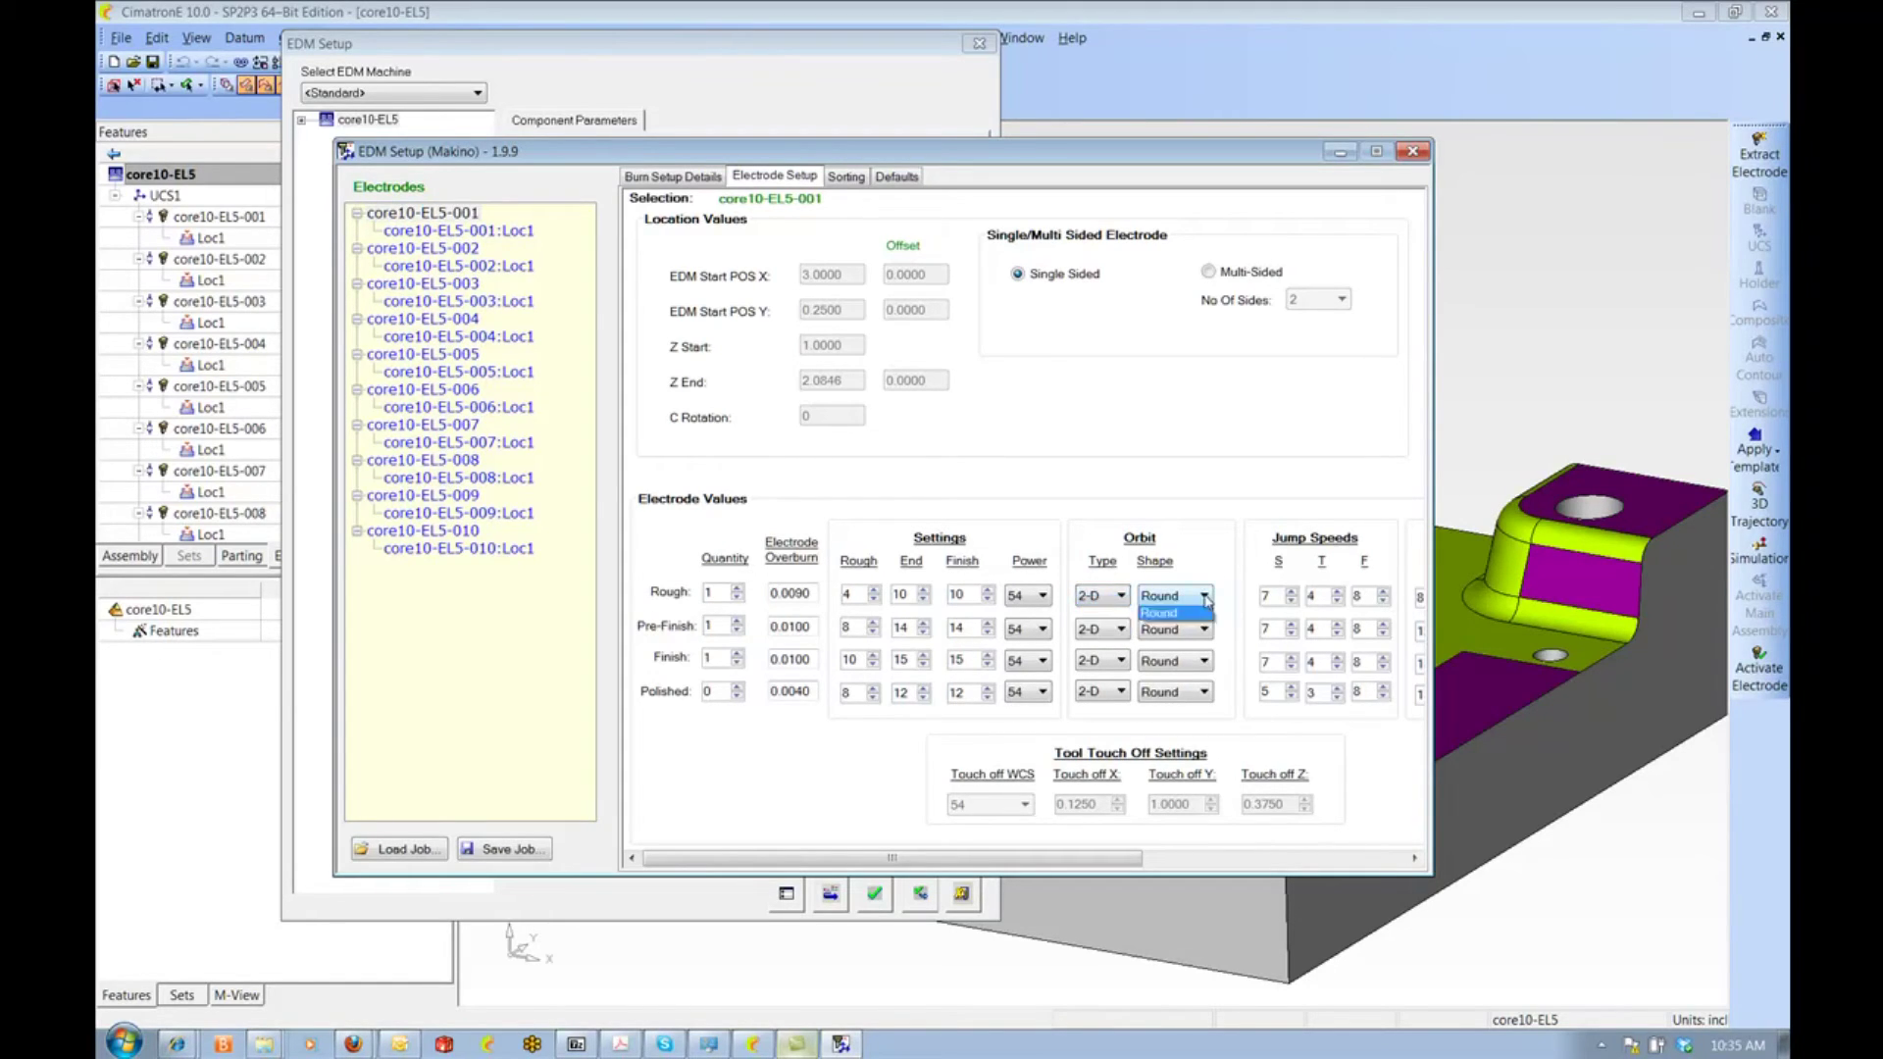
{"action": "left_click", "coordinate": [1206, 596]}
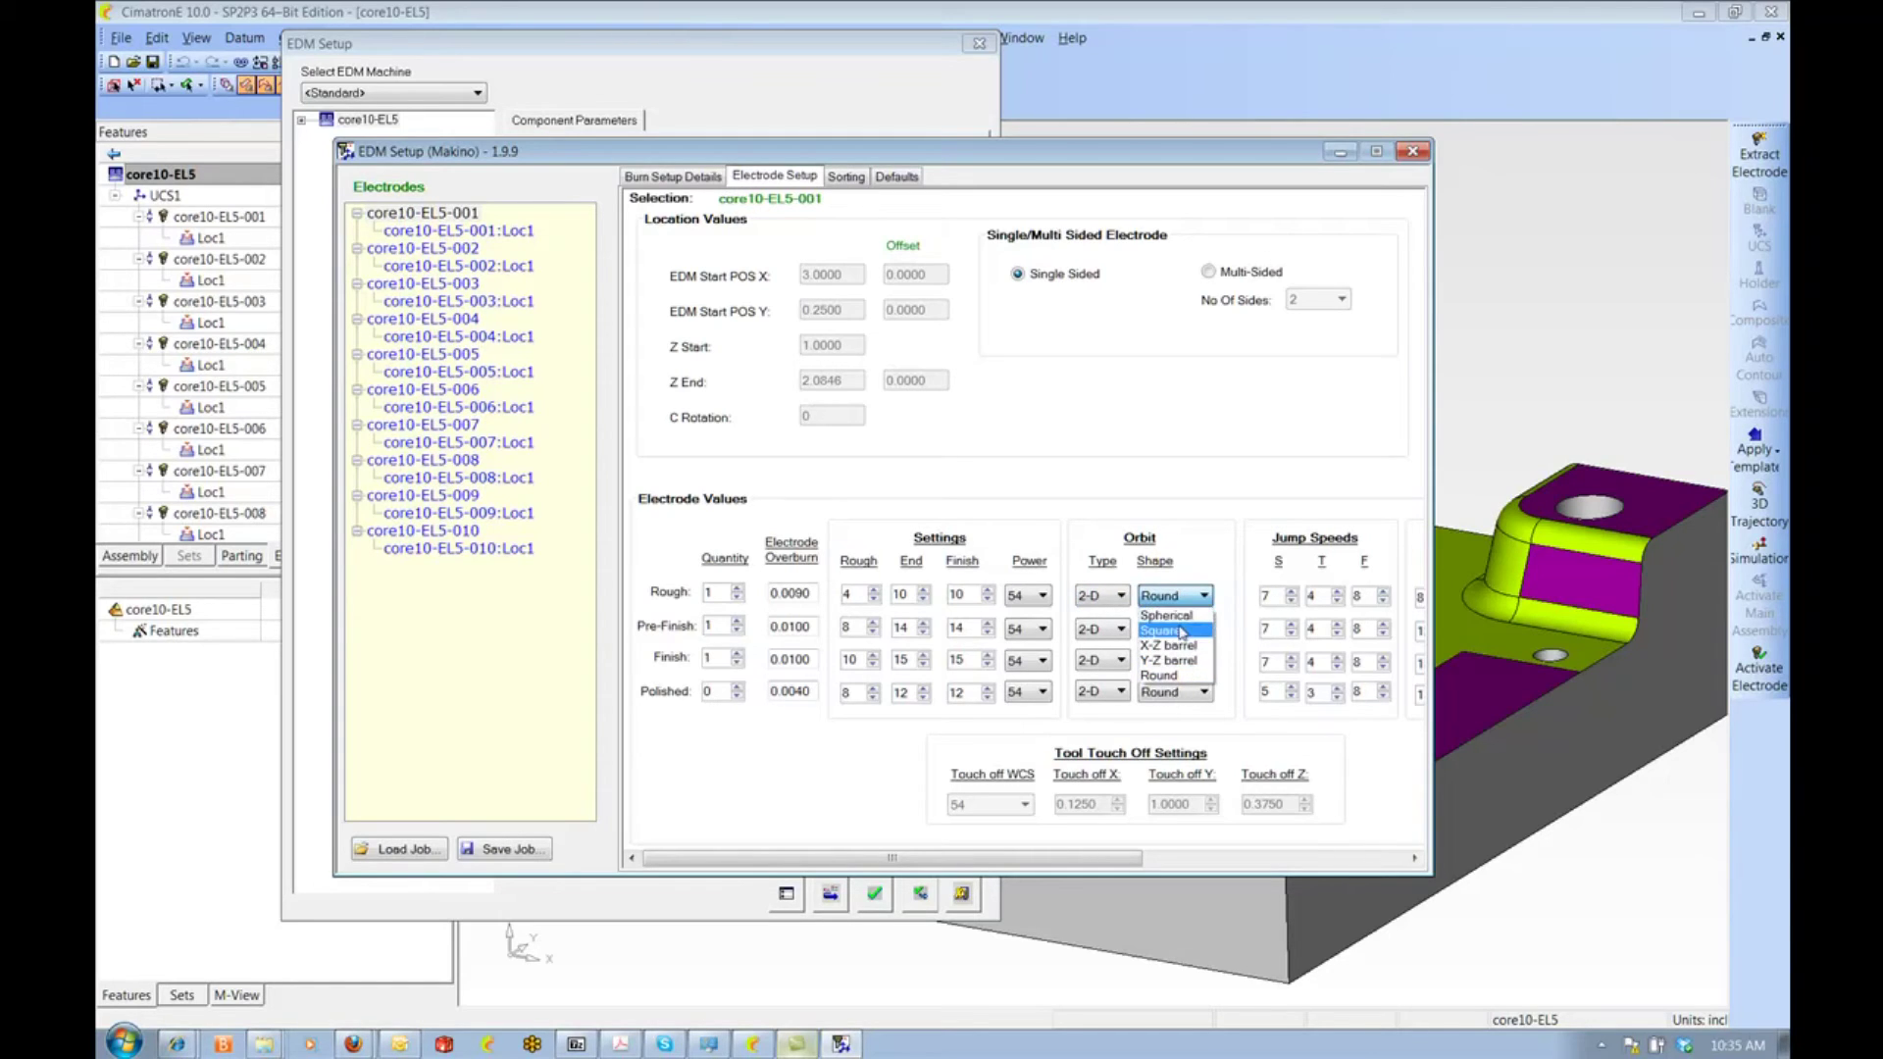
{"action": "left_click", "coordinate": [1170, 602]}
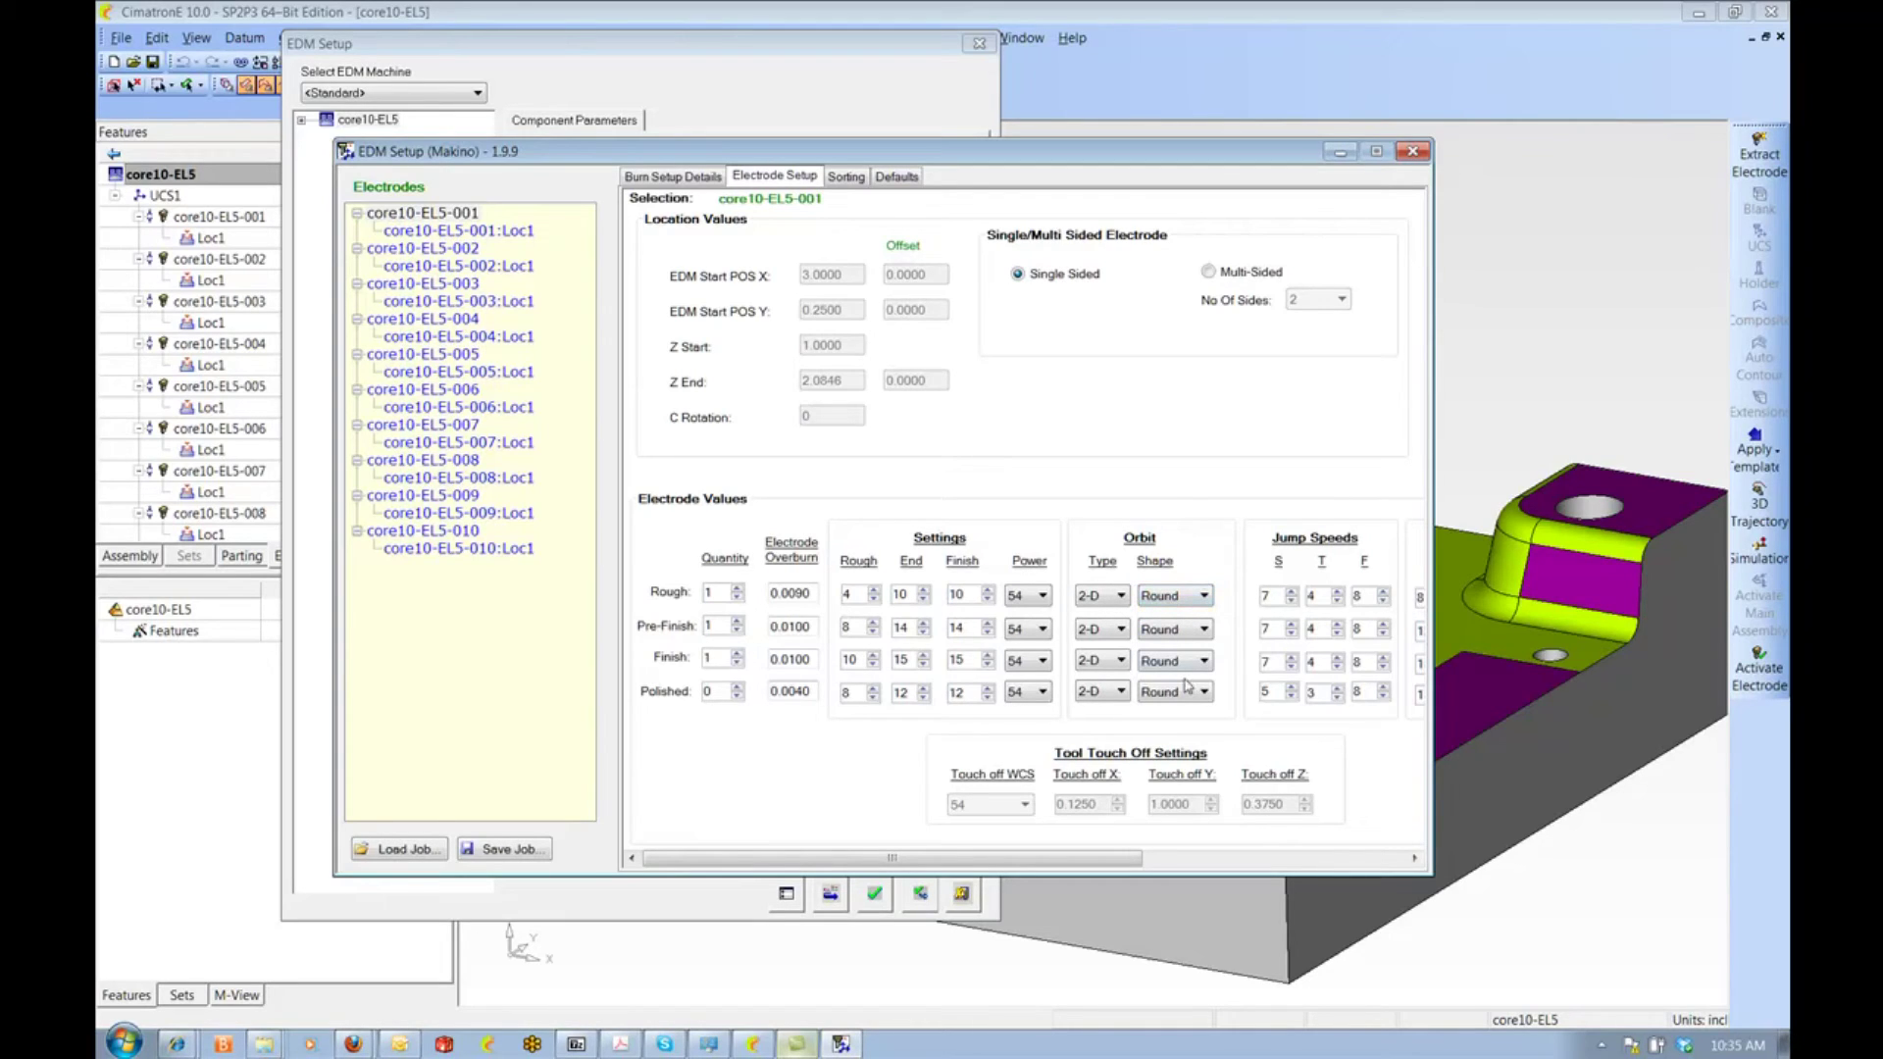
{"action": "left_click", "coordinate": [845, 176]}
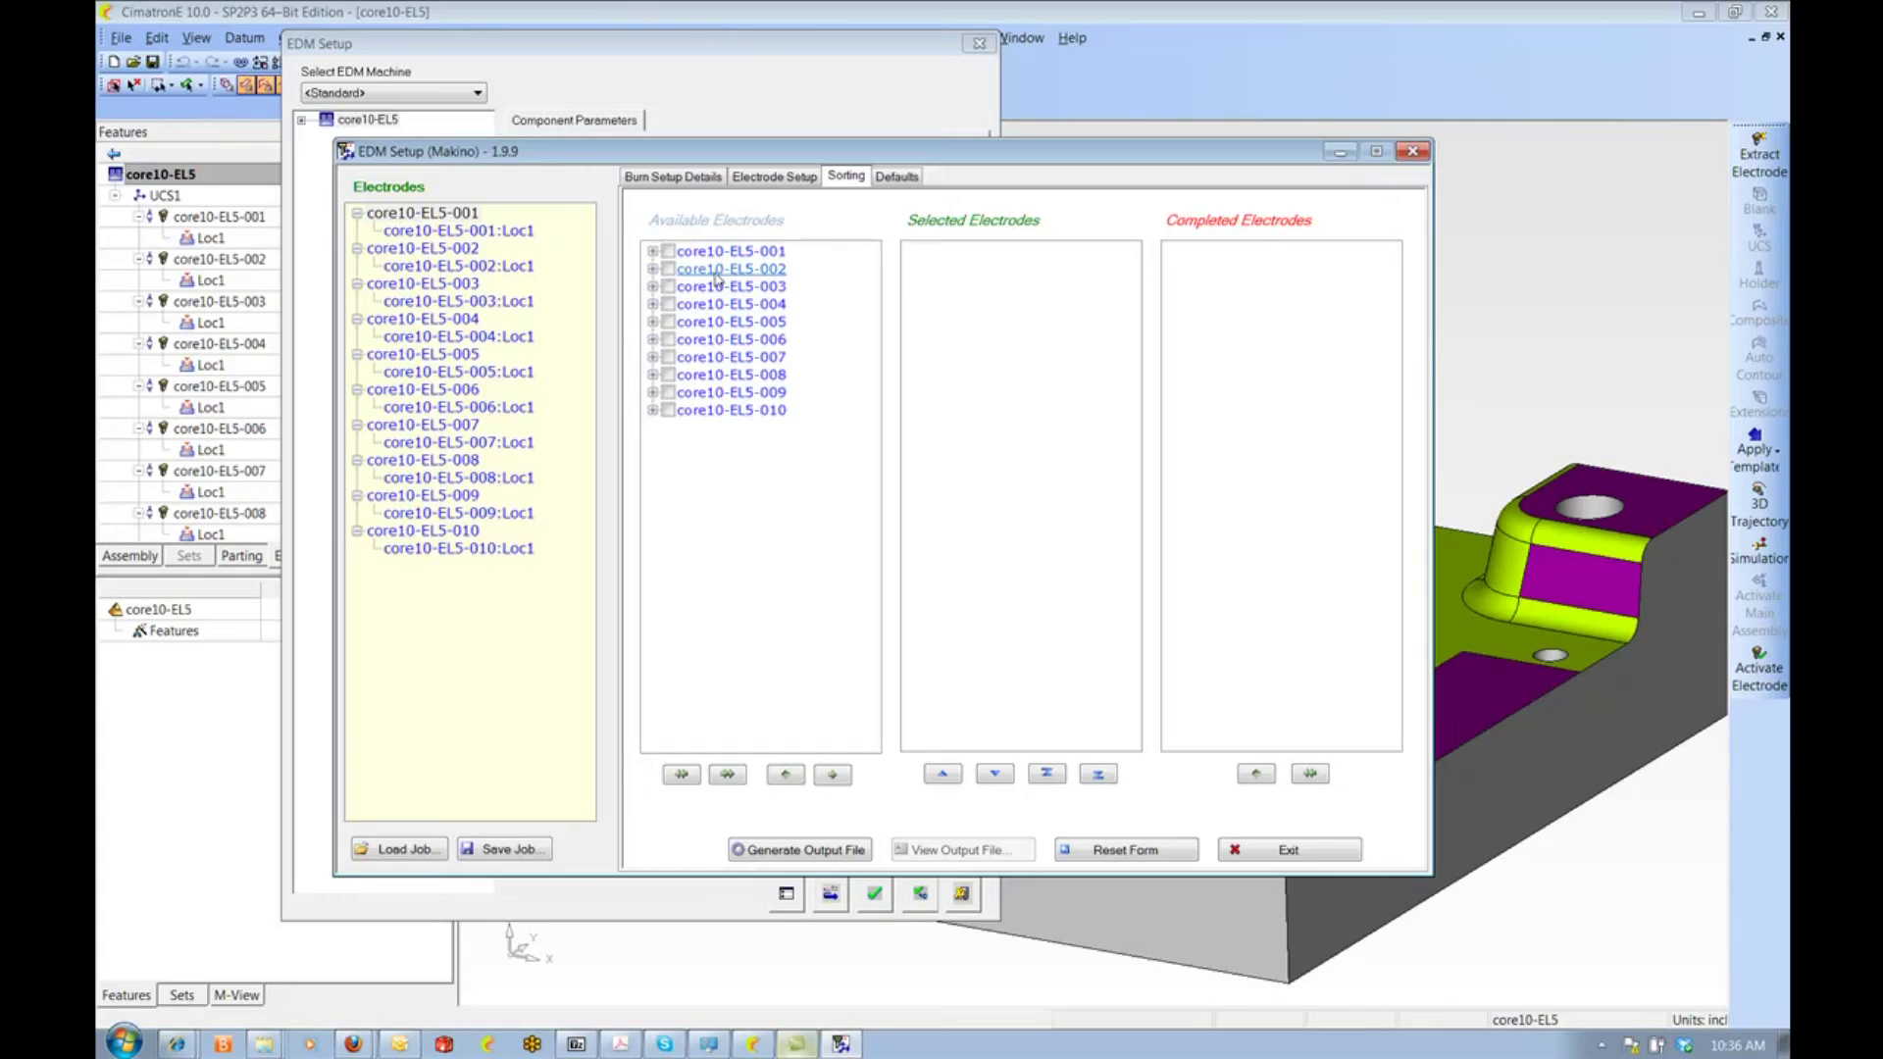
- Add electrodes core10-EL5-002 through 009 to the selected output list
{"action": "left_click", "coordinate": [669, 270]}
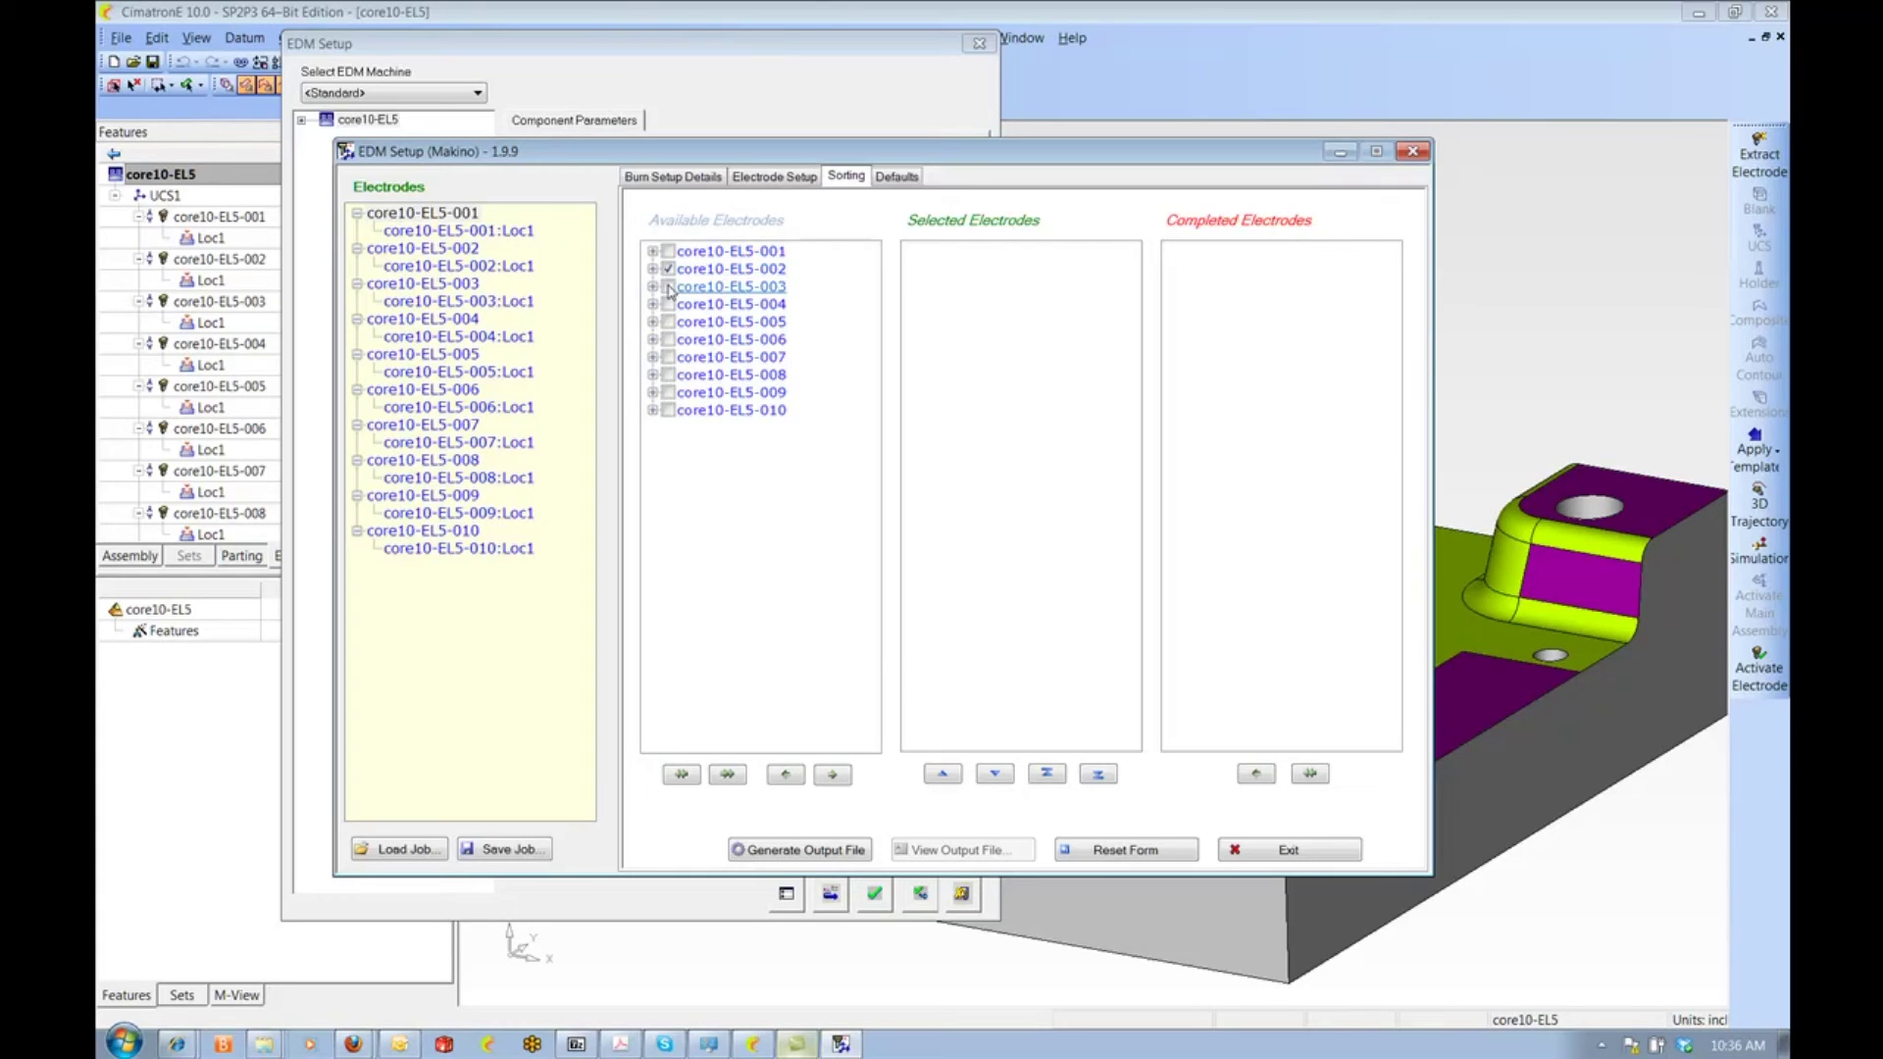
{"action": "left_click", "coordinate": [669, 304]}
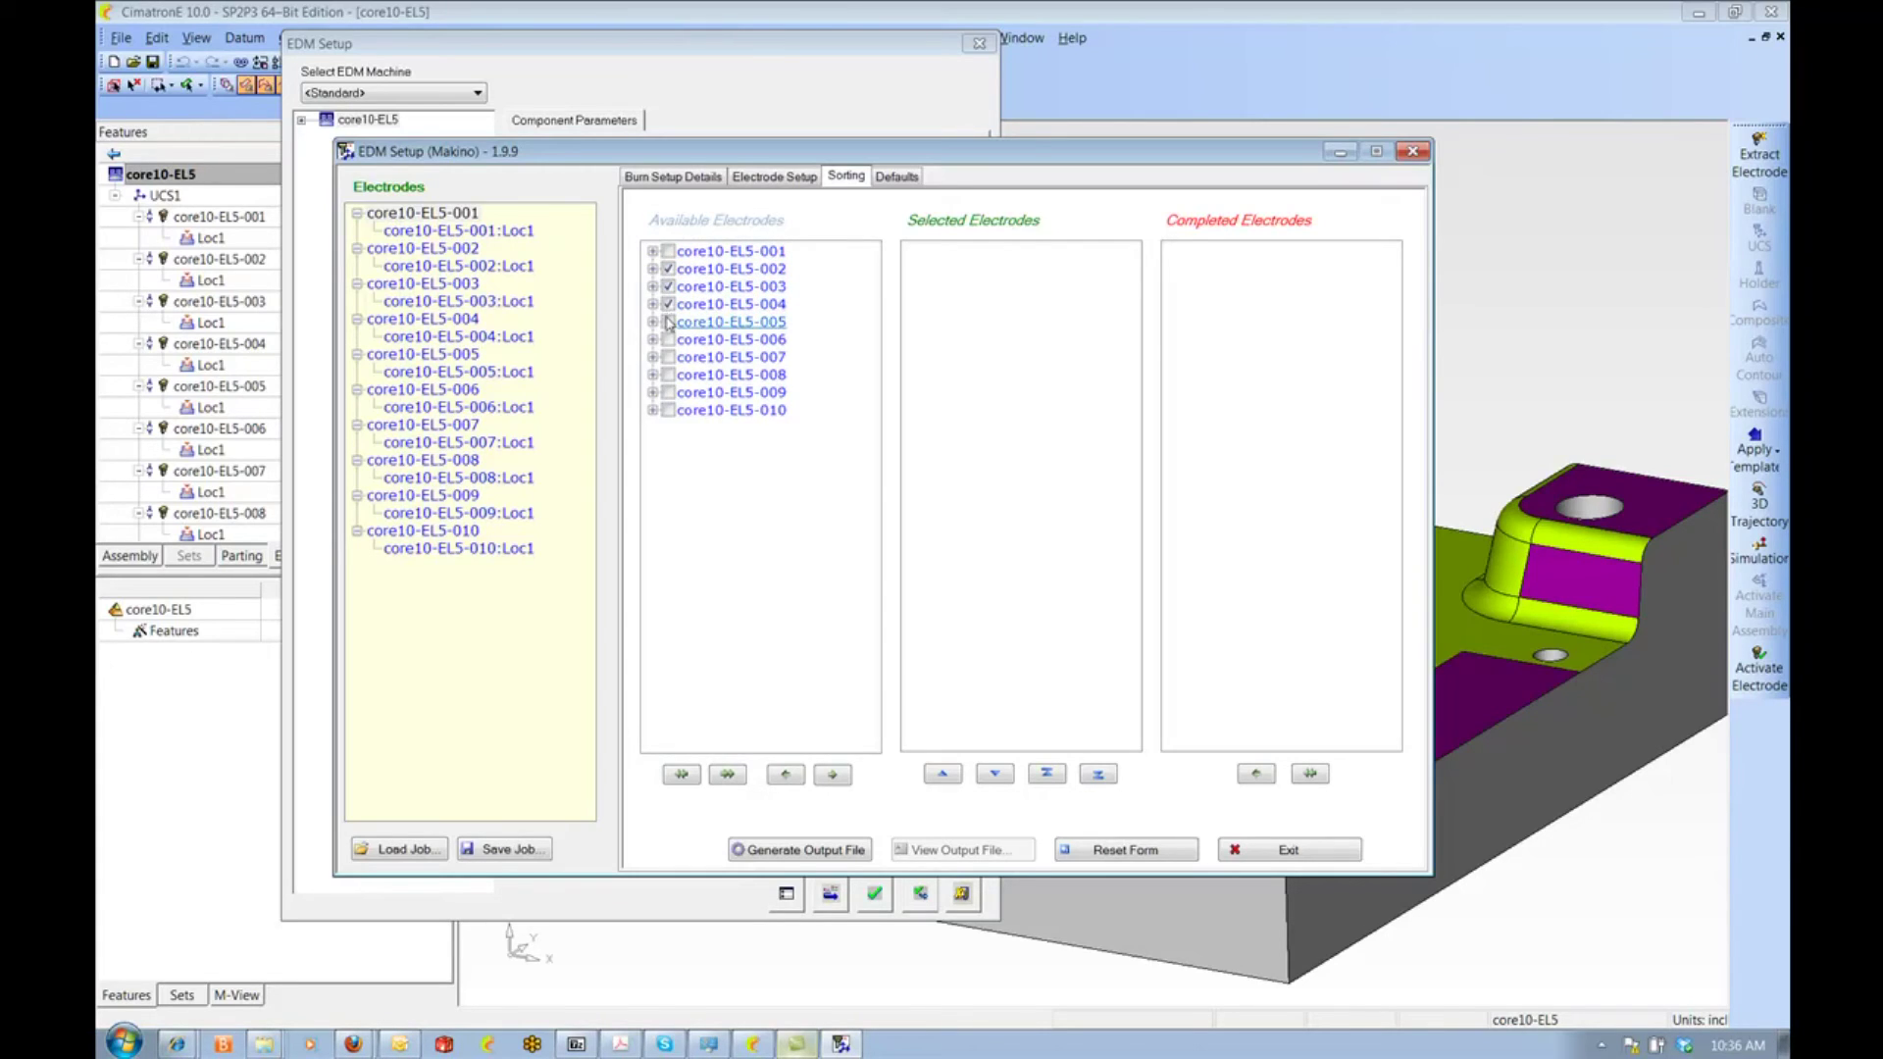
{"action": "left_click", "coordinate": [669, 339]}
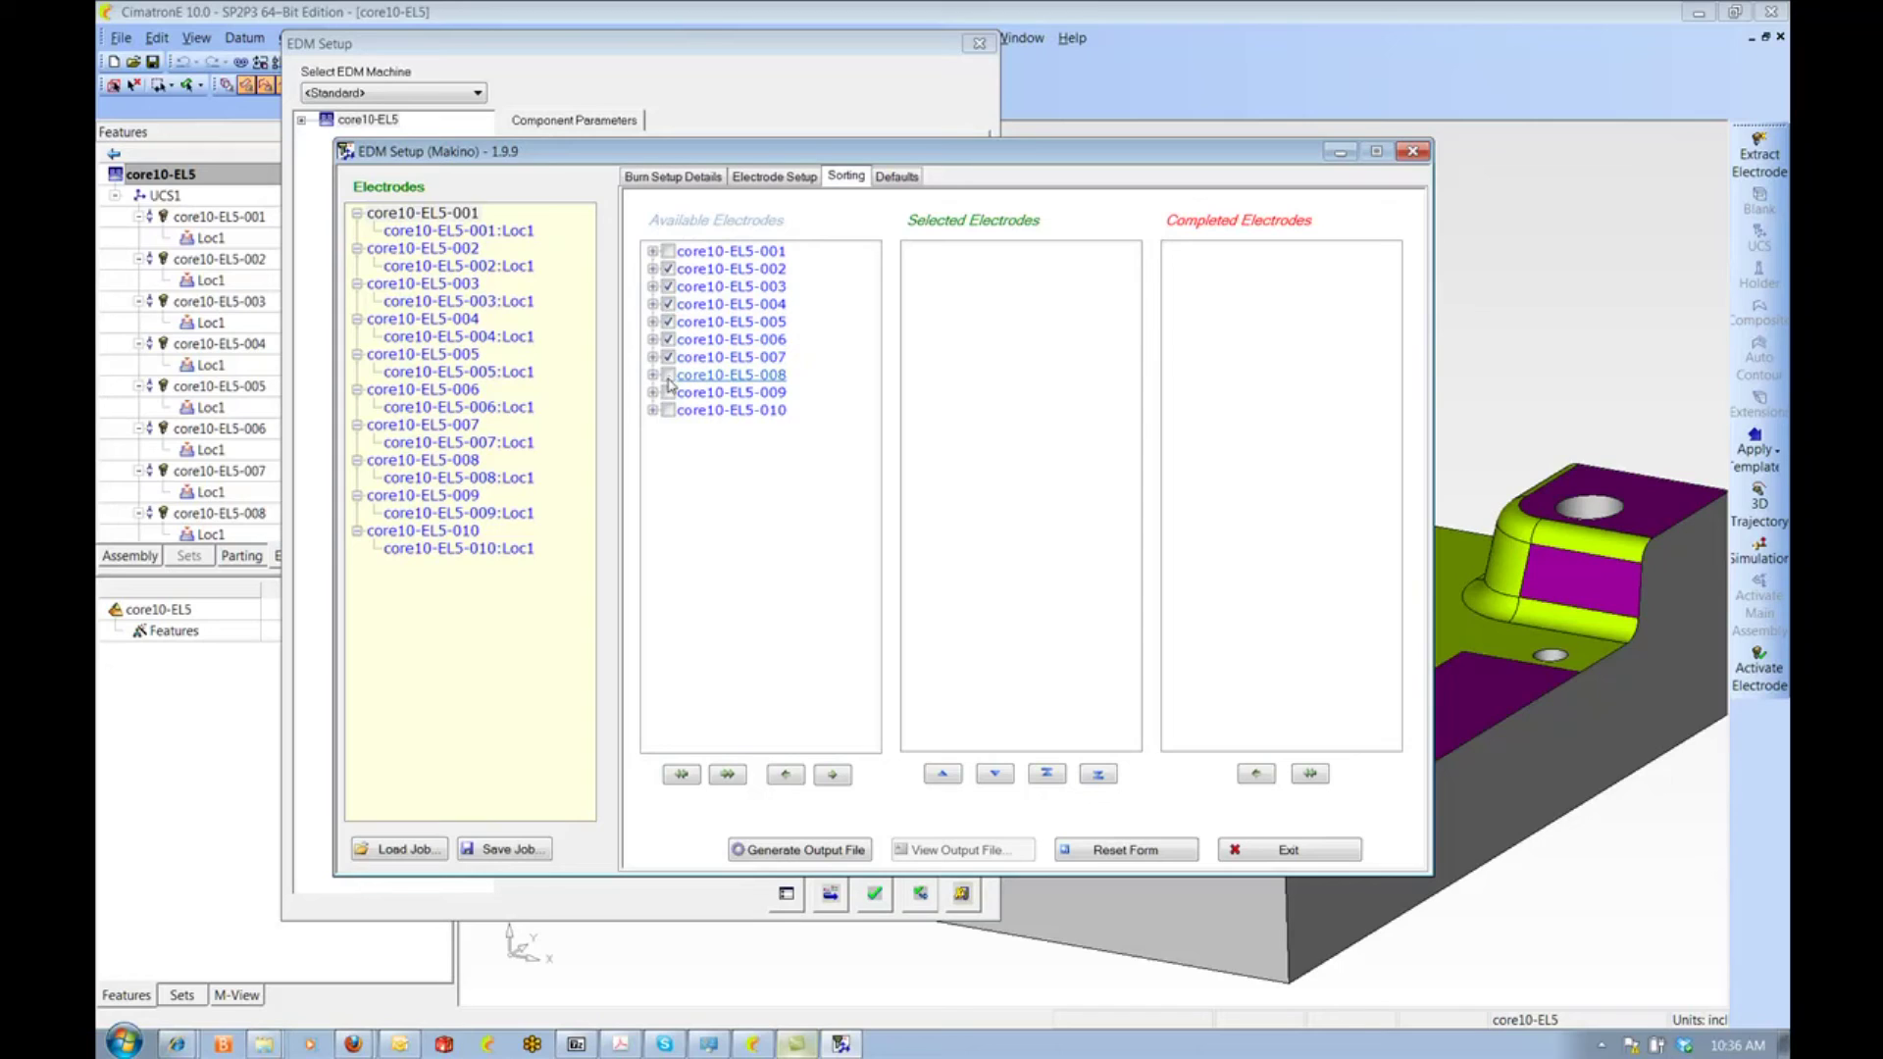
{"action": "left_click", "coordinate": [670, 375]}
{"action": "left_click", "coordinate": [831, 773]}
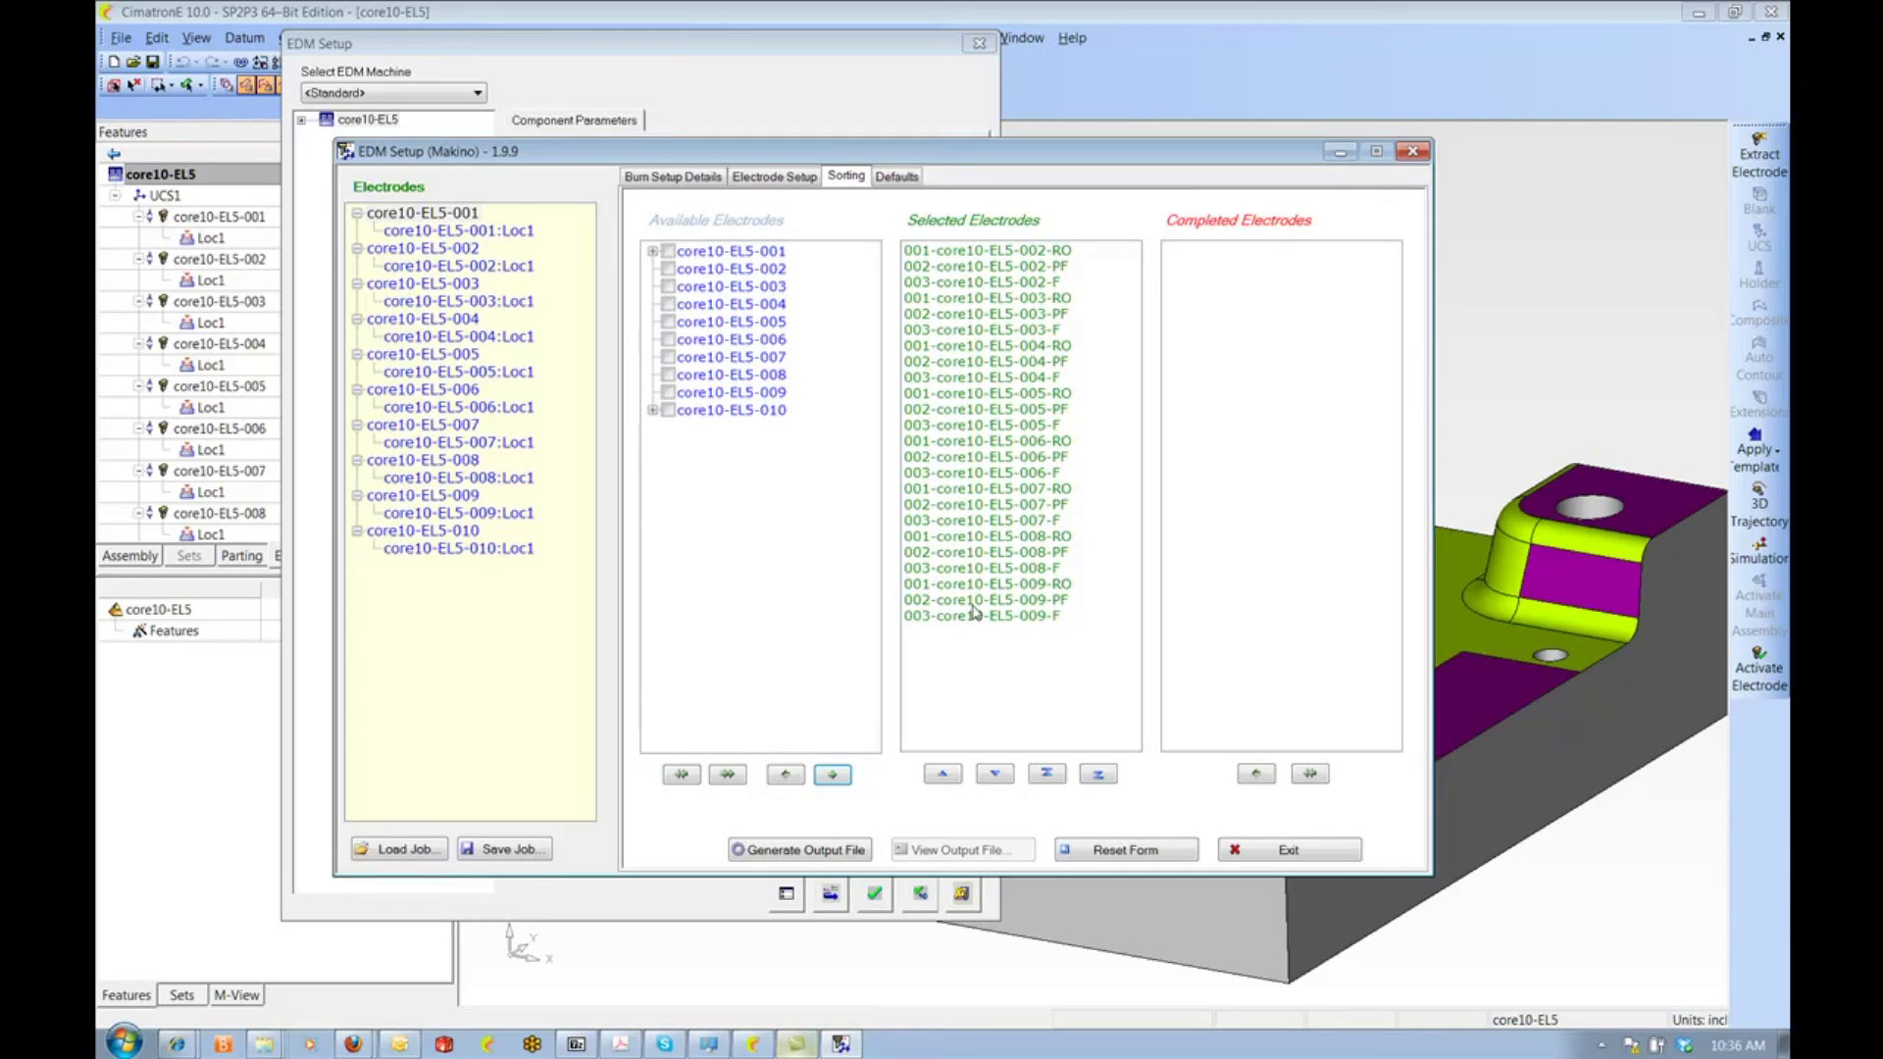
- Move electrode 009's burns to the top of the order
{"action": "left_click", "coordinate": [973, 602]}
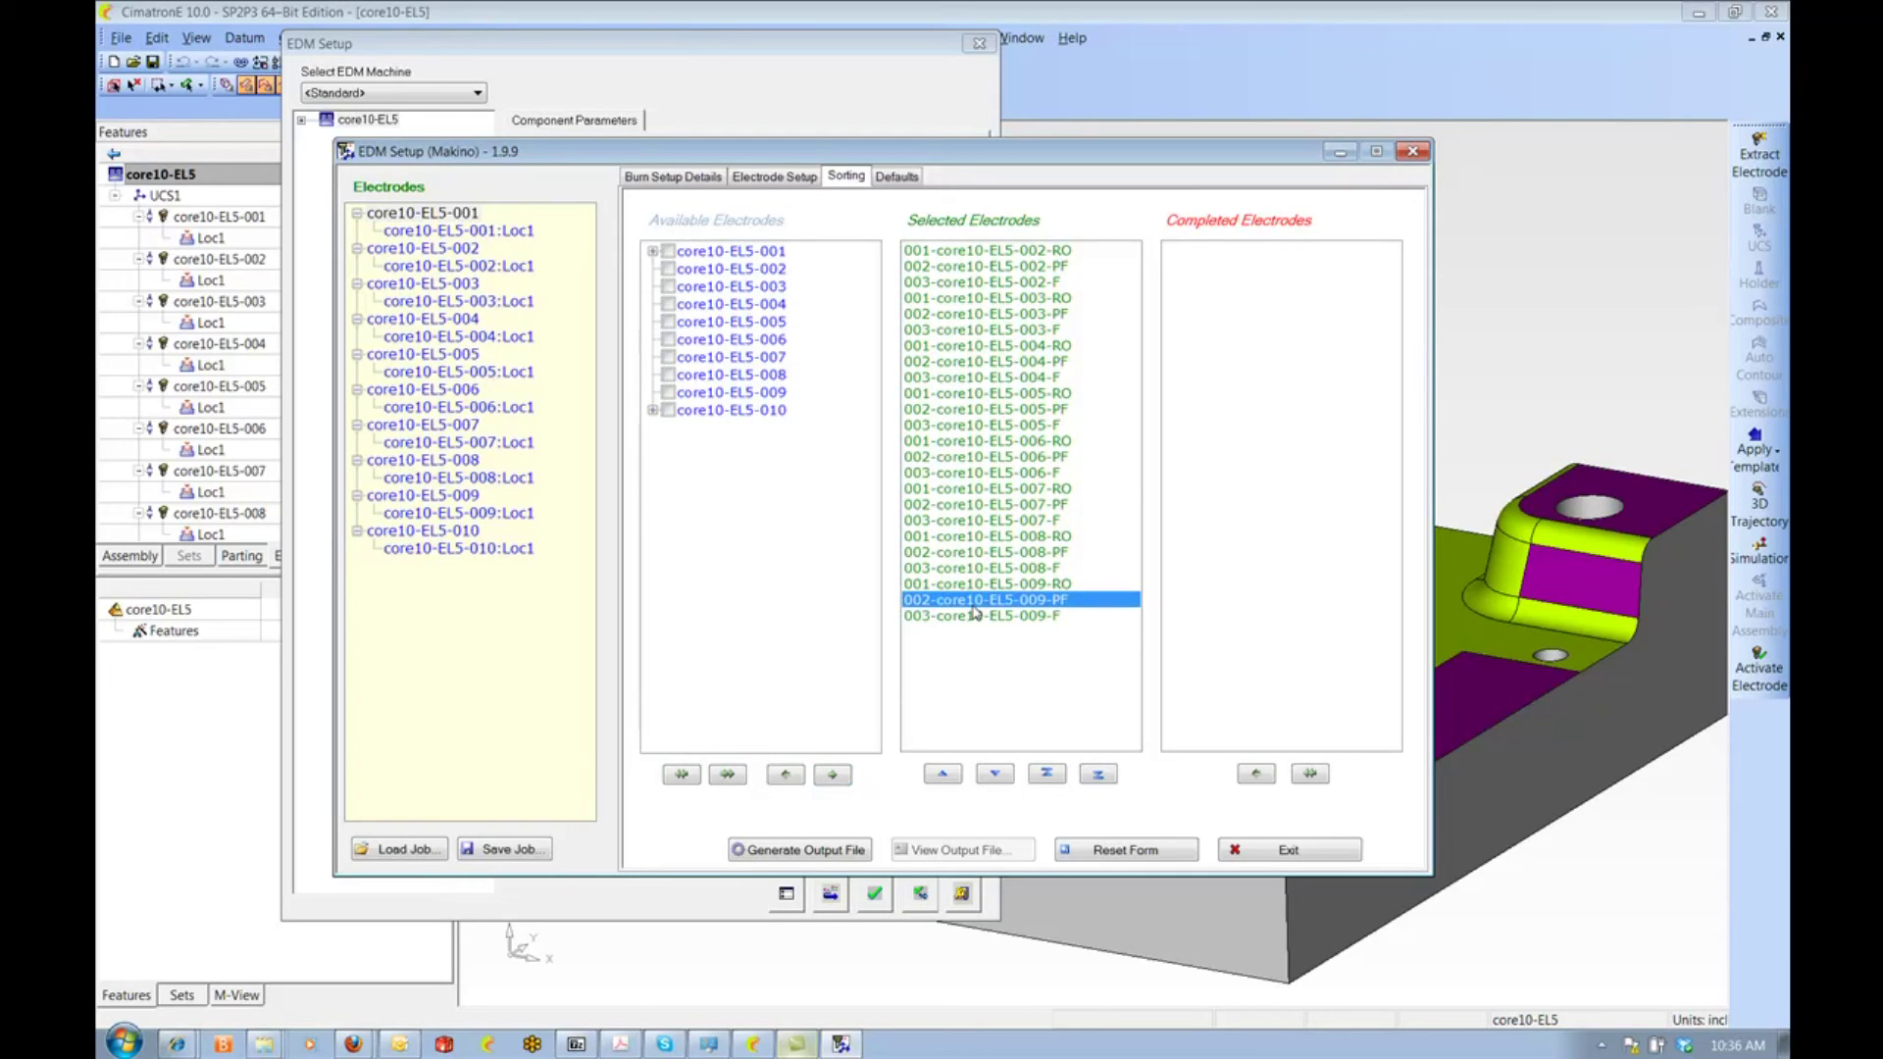
{"action": "left_click", "coordinate": [973, 617]}
{"action": "left_click", "coordinate": [1049, 773]}
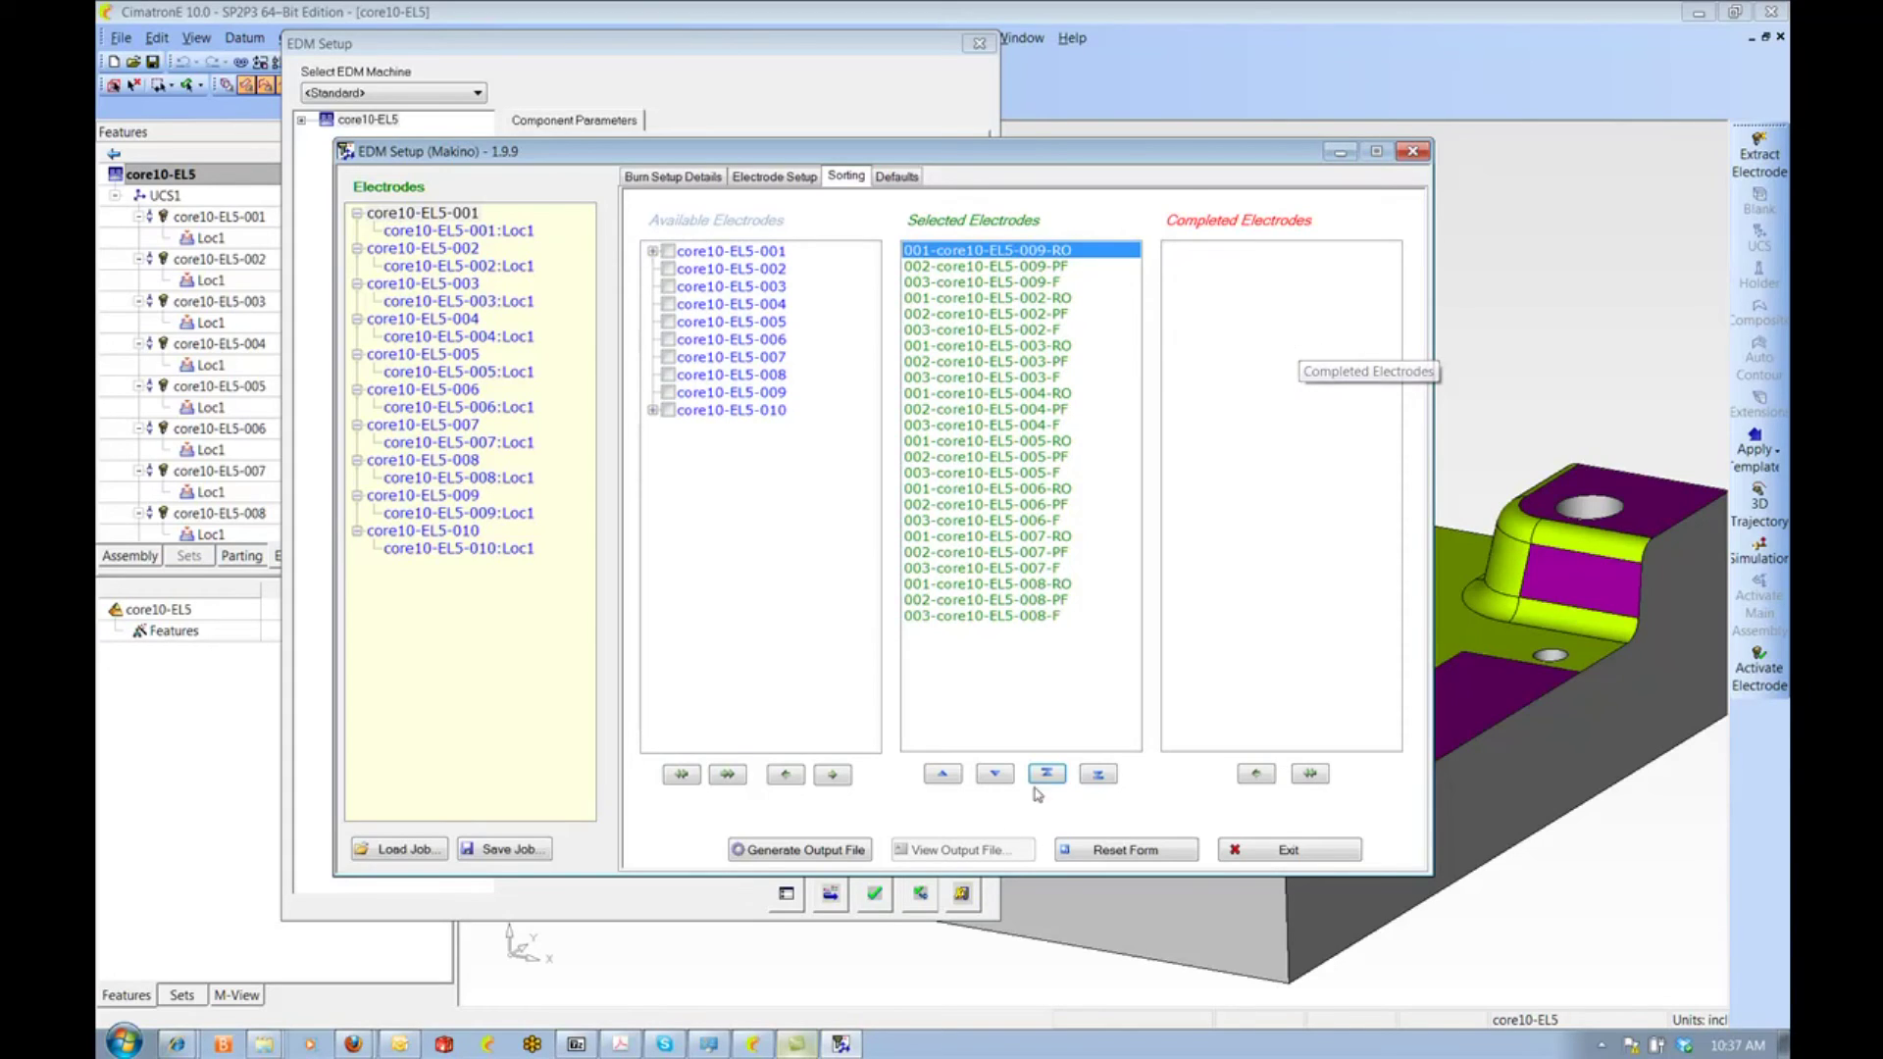
- Generate core10-EL5.txt with the default ETTC tool control settings and view it in Notepad
{"action": "left_click", "coordinate": [833, 853]}
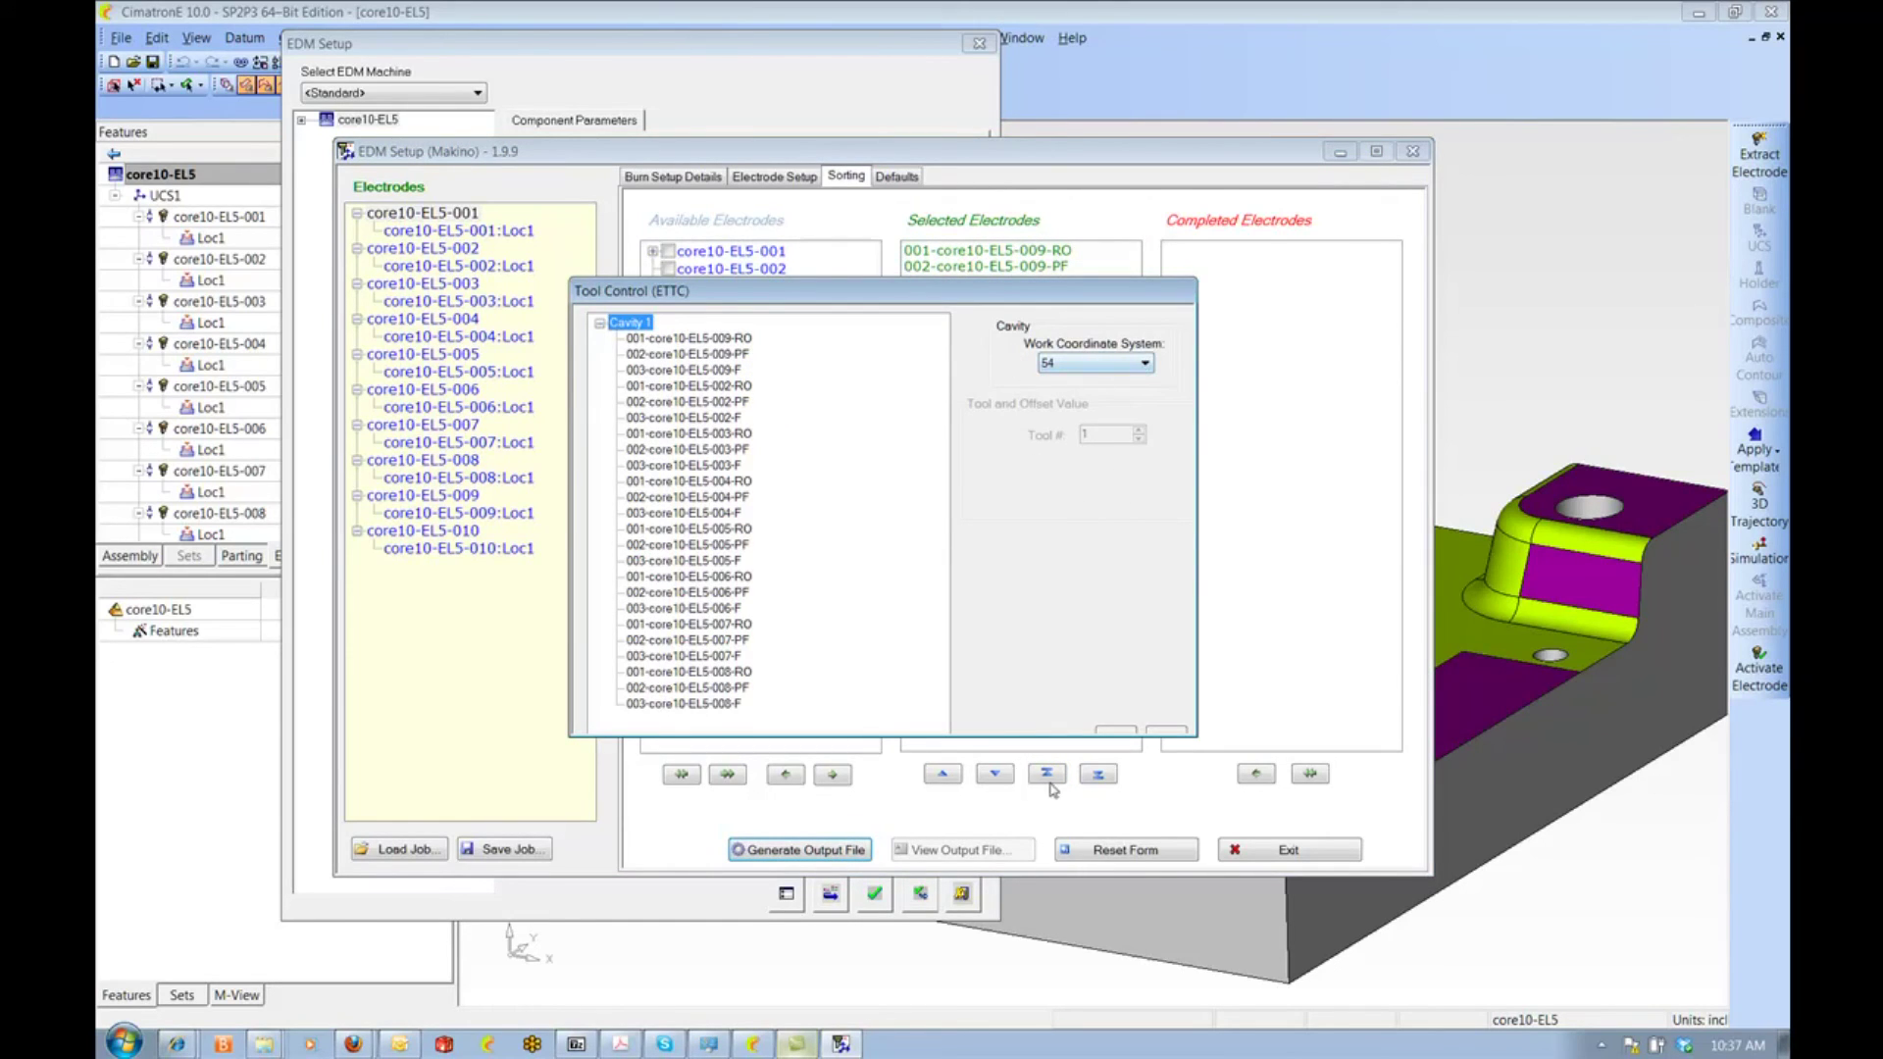
{"action": "left_click", "coordinate": [1127, 730]}
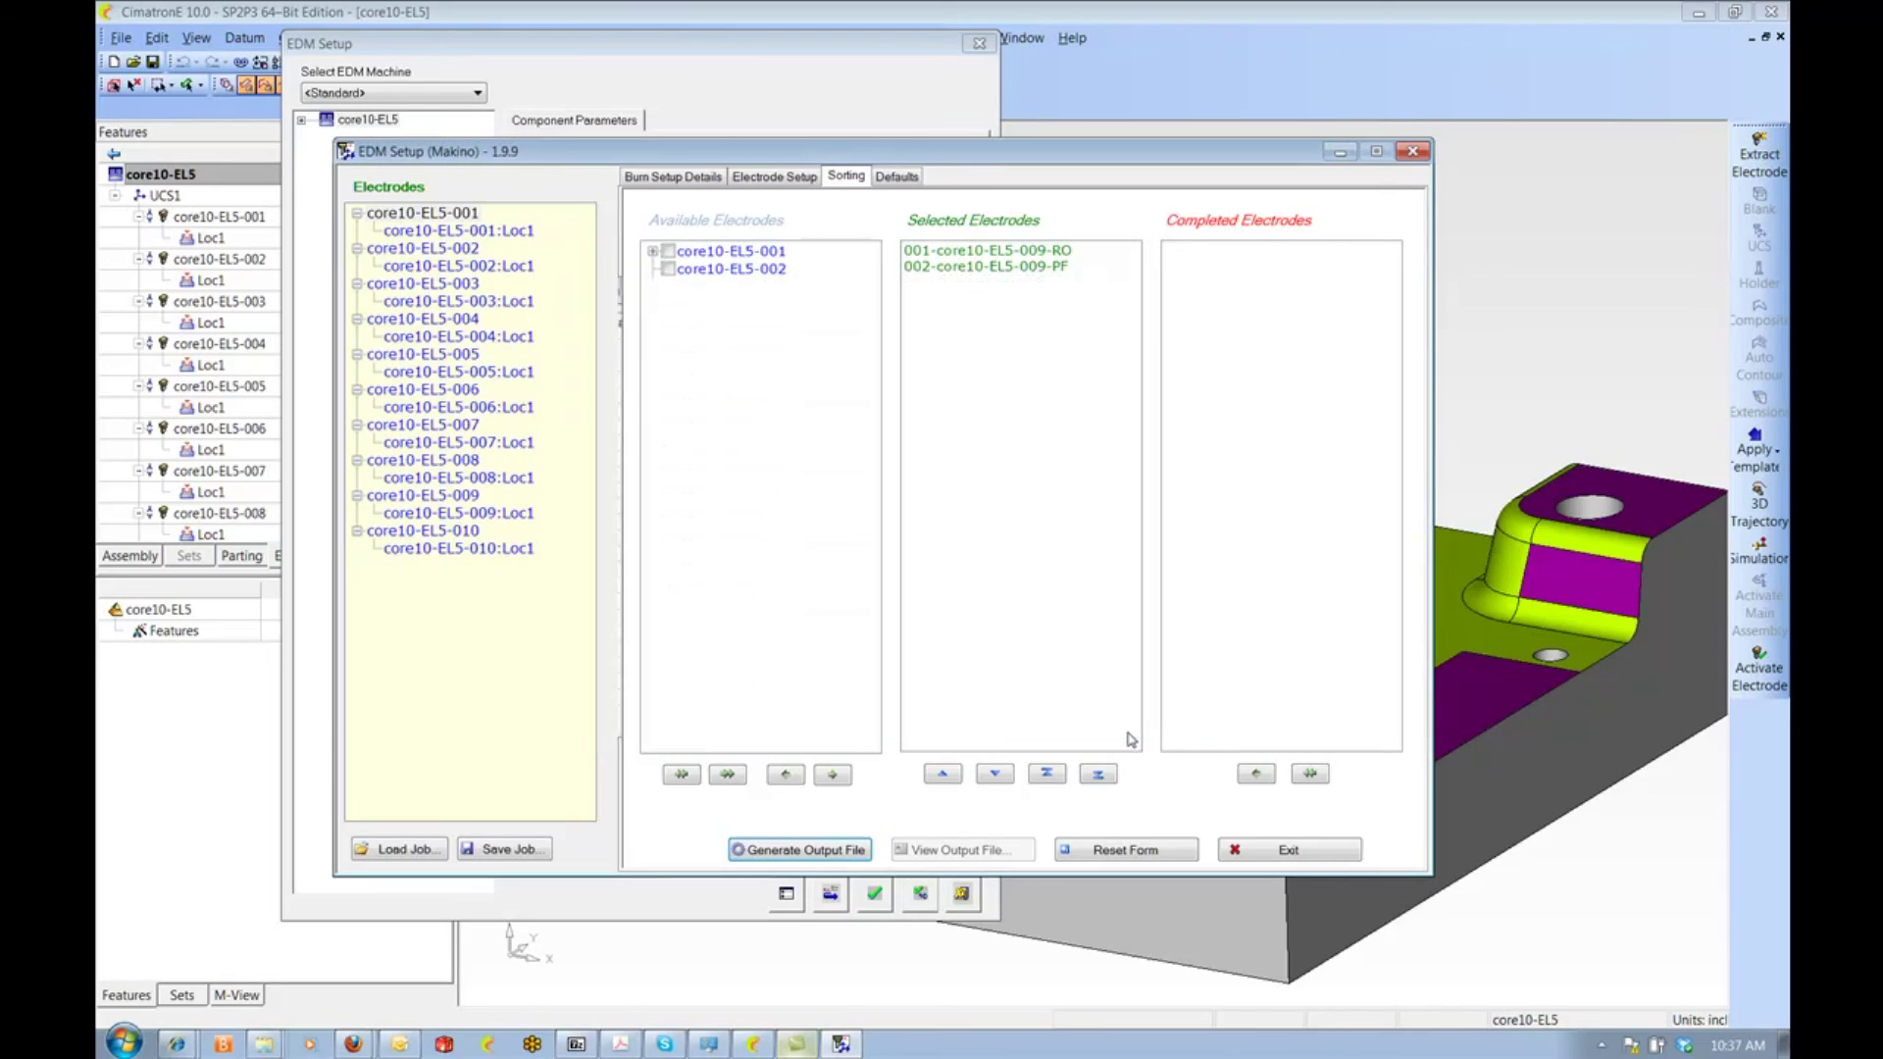
{"action": "left_click", "coordinate": [961, 851]}
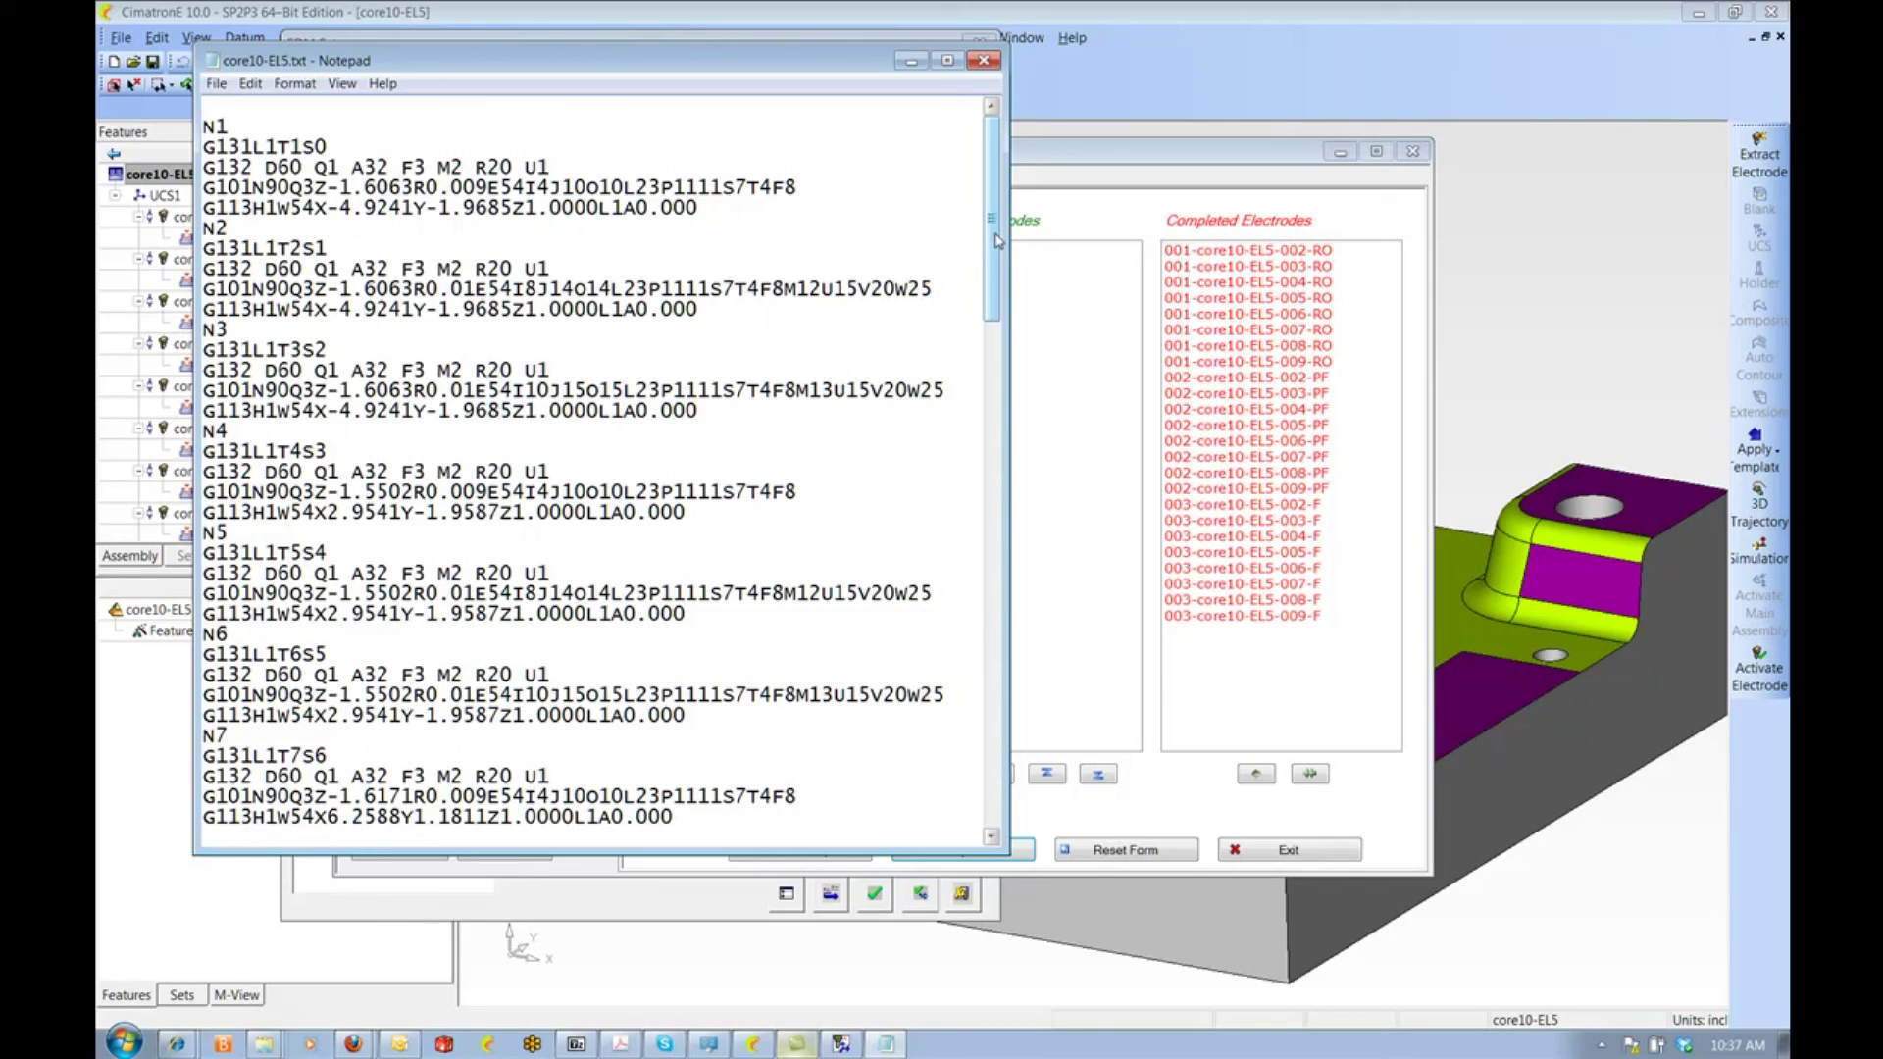
{"action": "mouse_move", "coordinate": [992, 240]}
{"action": "left_mouse_down"}
{"action": "mouse_move", "coordinate": [973, 485]}
{"action": "mouse_move", "coordinate": [1005, 765]}
{"action": "left_mouse_up"}
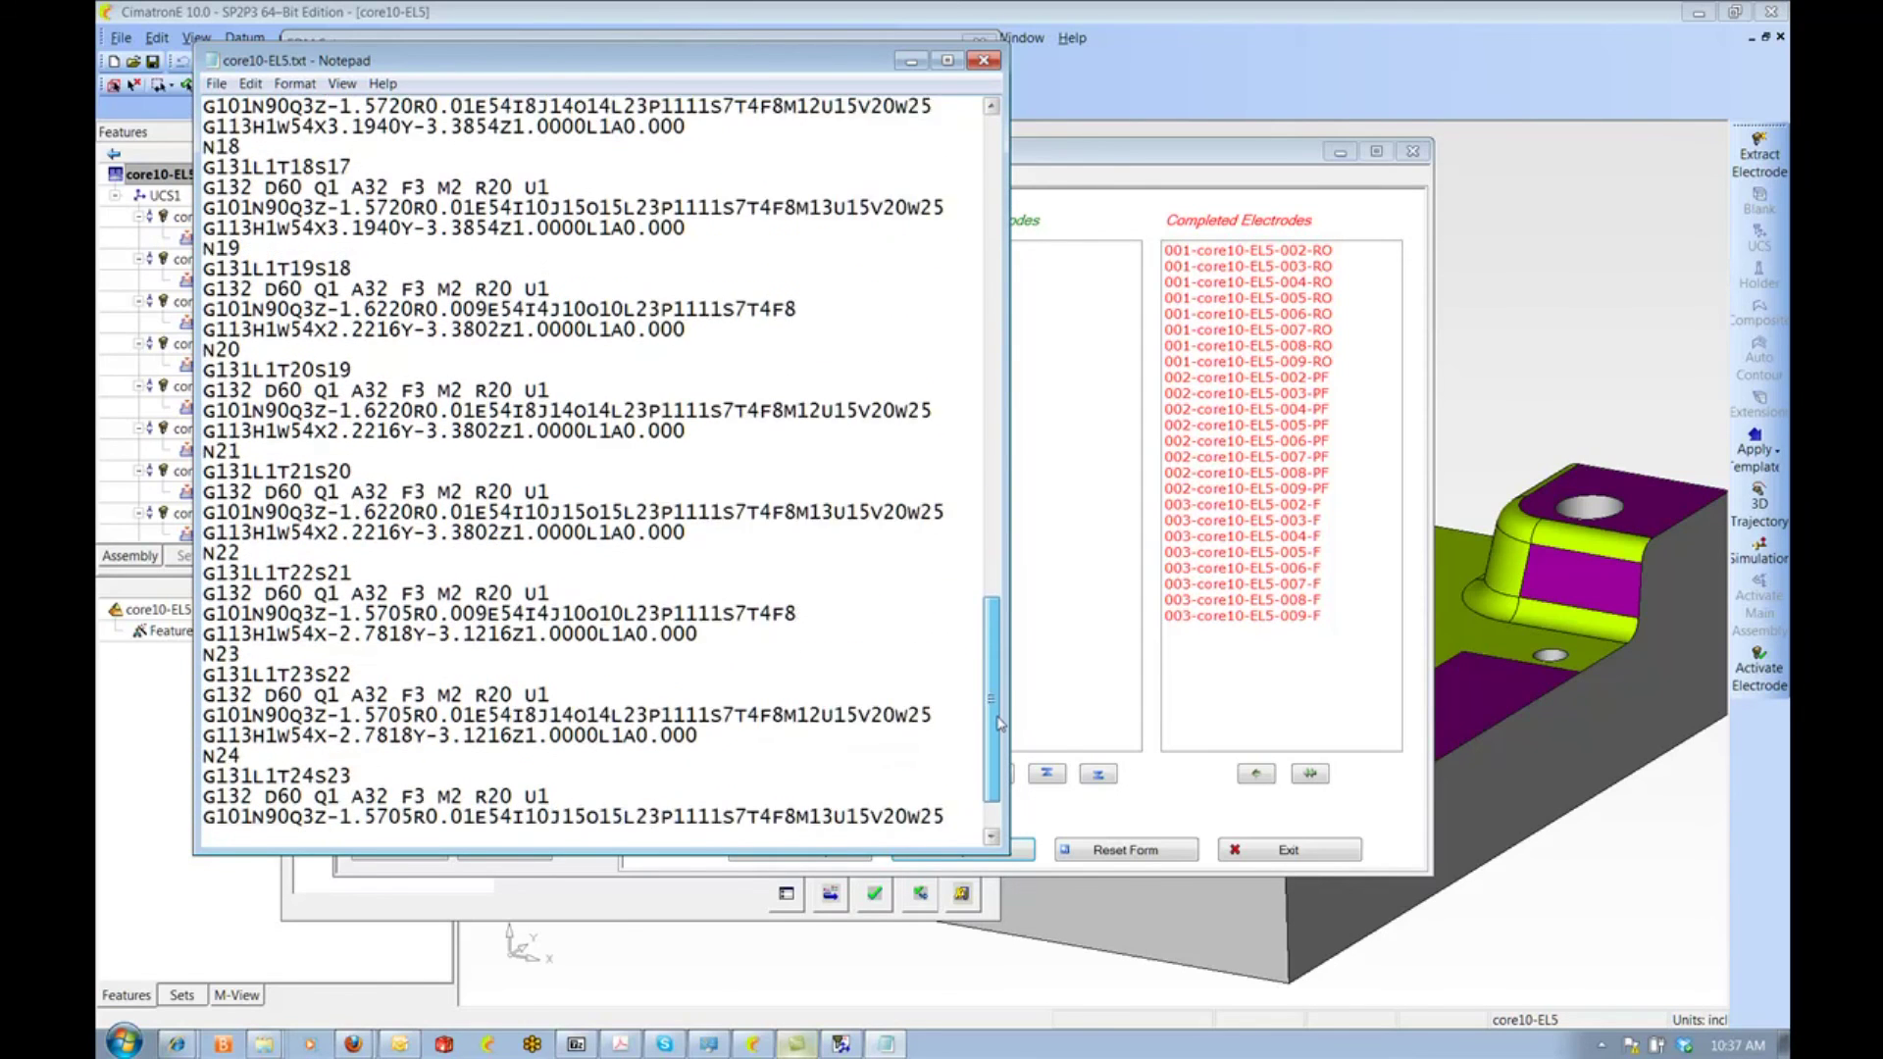